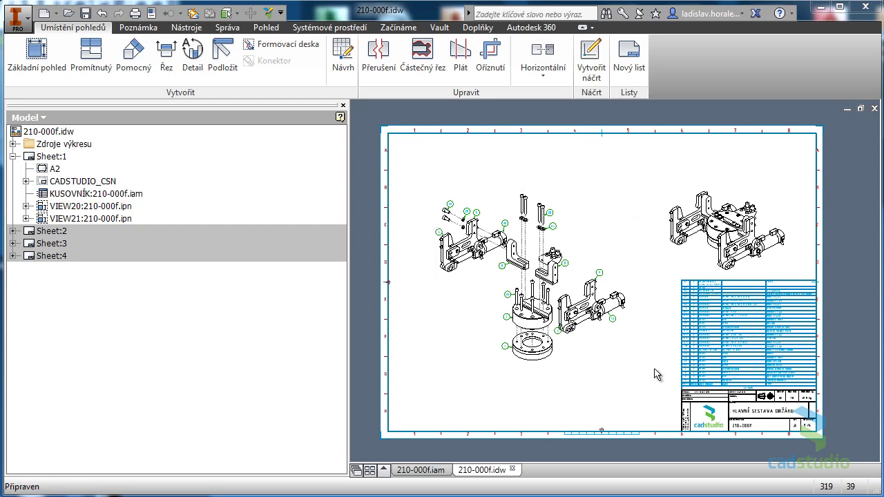
- Bring the existing parts list on Sheet:1 into view for inspection
left_click(661, 373)
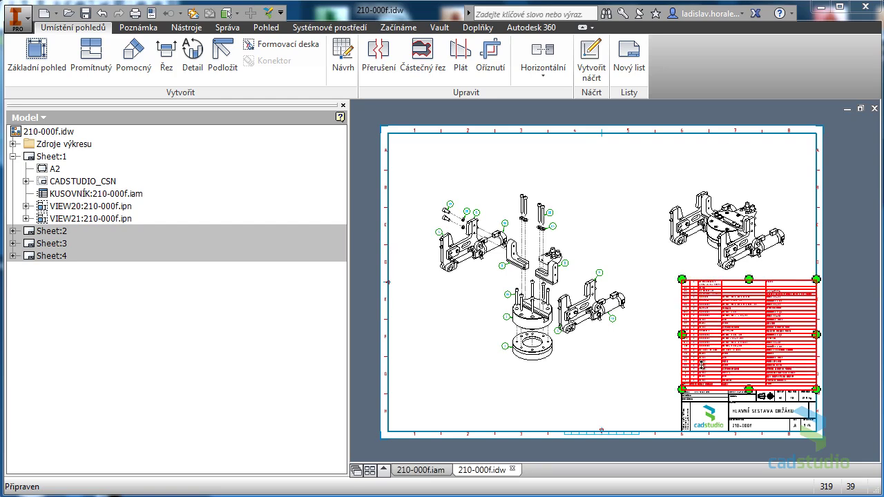
middle_click_drag(723, 319, 587, 269)
scroll(587, 269, "down", 2)
scroll(587, 270, "up", 3)
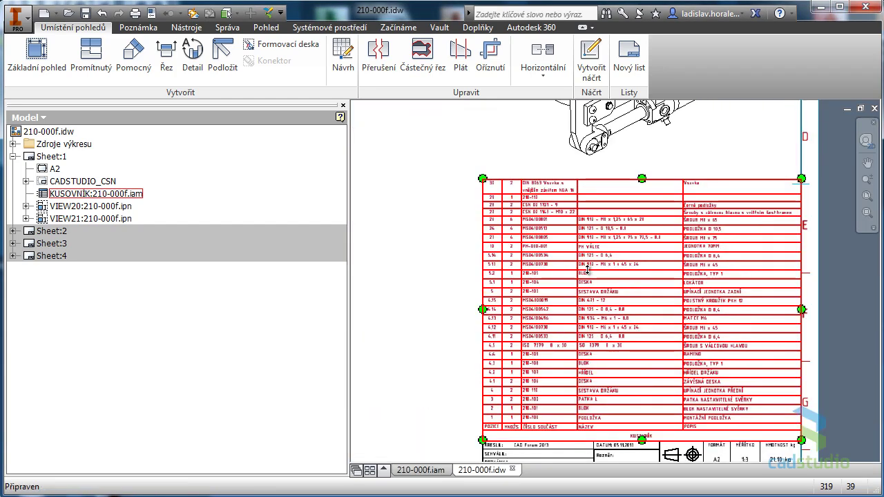
left_click(440, 296)
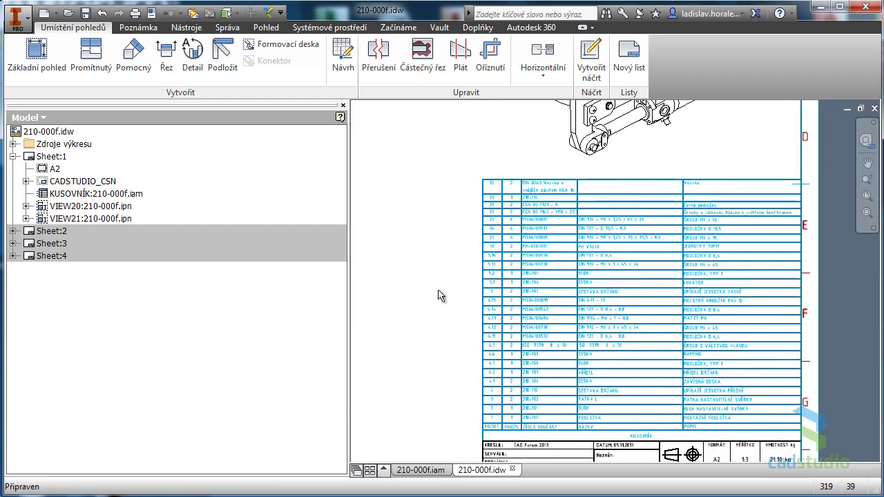
middle_click_drag(440, 296, 444, 275)
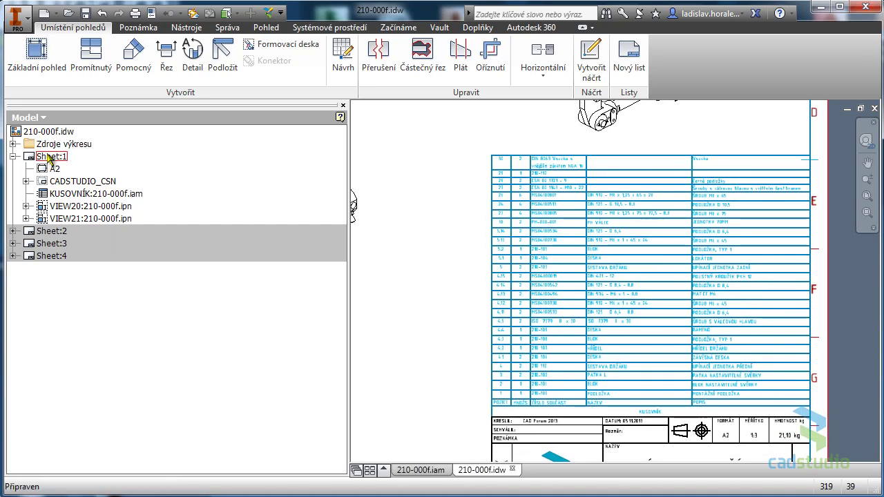
- Add a new blank sheet, Sheet:5, to the drawing
right_click(48, 156)
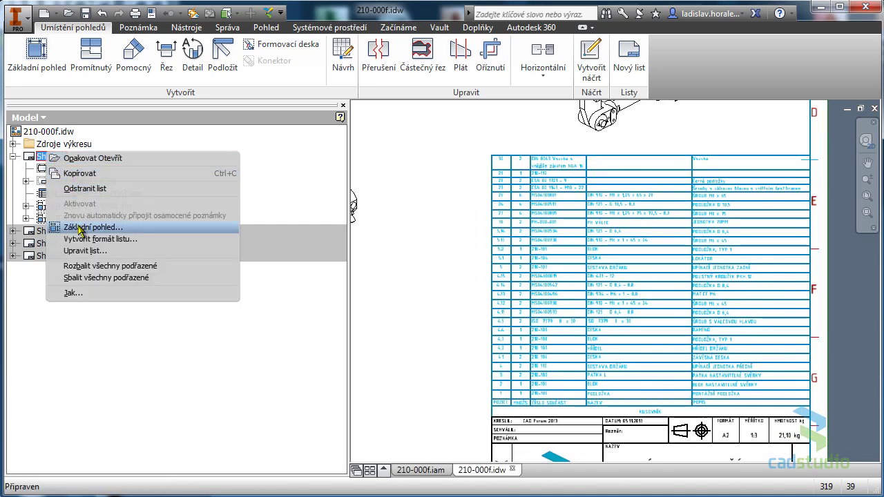
right_click(49, 131)
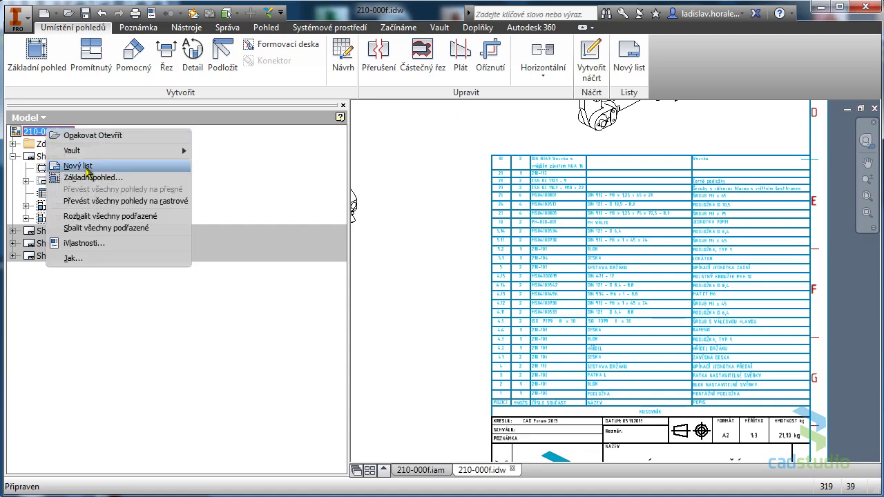
left_click(77, 167)
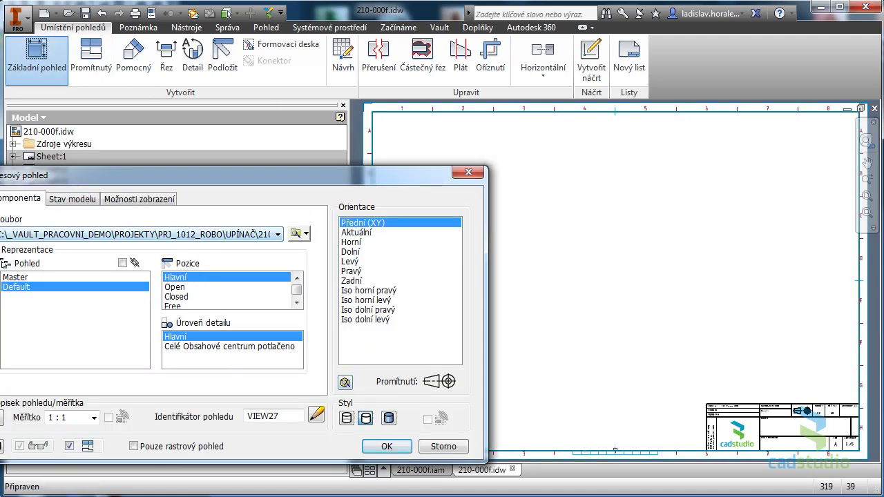
- Place a 1:2 base view of 210-000f with a projected view above it
left_click(94, 418)
left_click(66, 449)
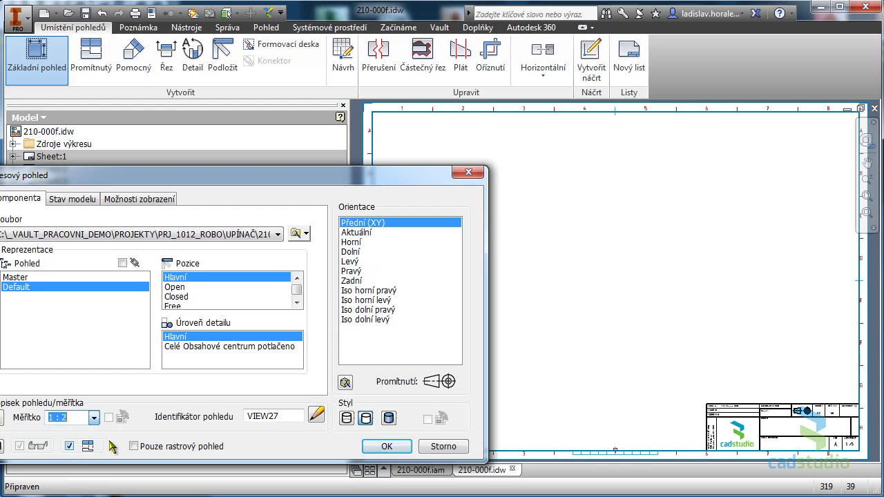
left_click(555, 357)
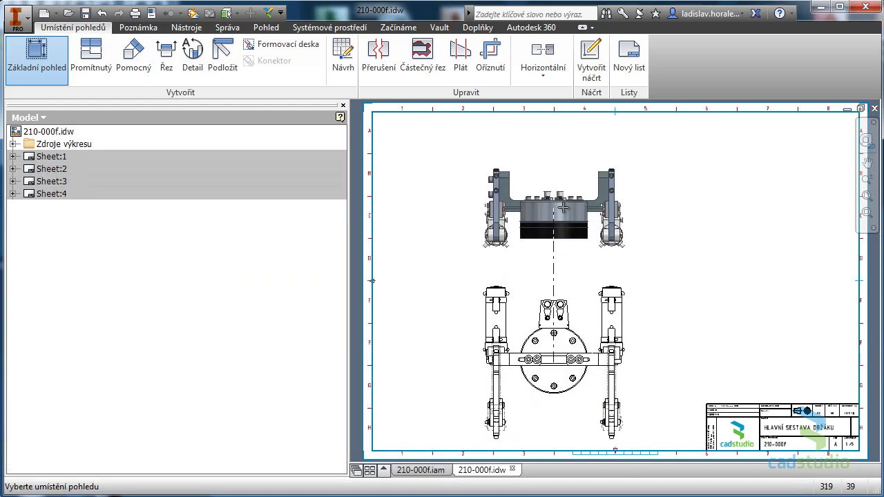
right_click(553, 207)
left_click(614, 207)
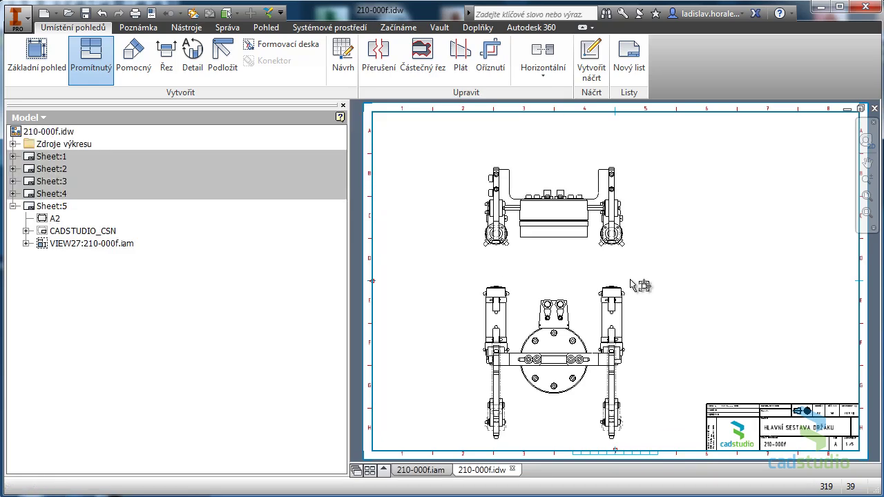
left_click_drag(632, 290, 627, 275)
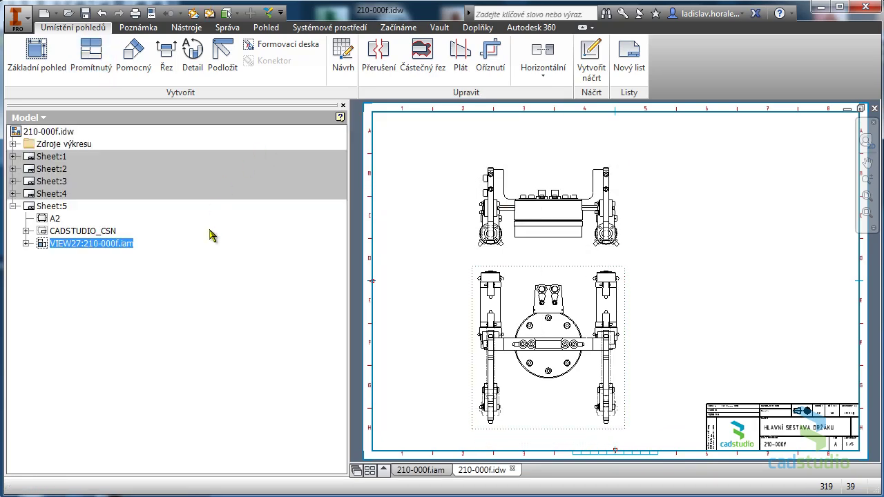
- Insert a parts list of 210-000f.iam just above Sheet:5's title block
left_click(139, 28)
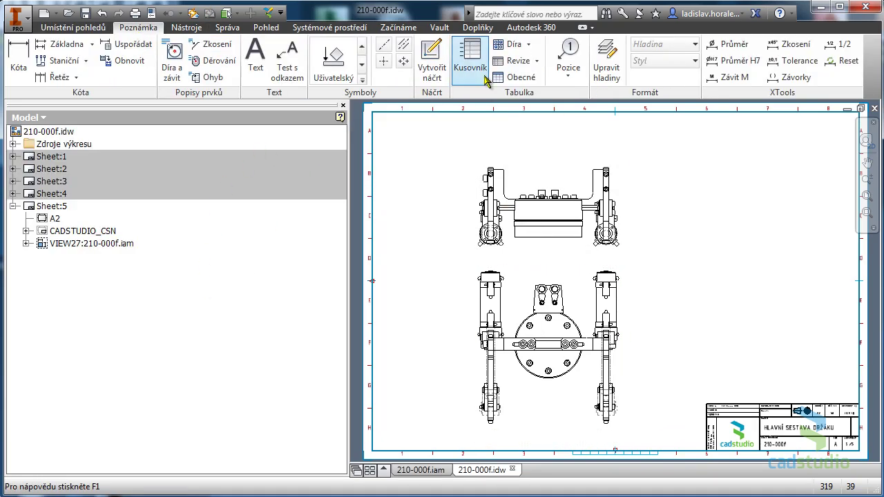
left_click(471, 55)
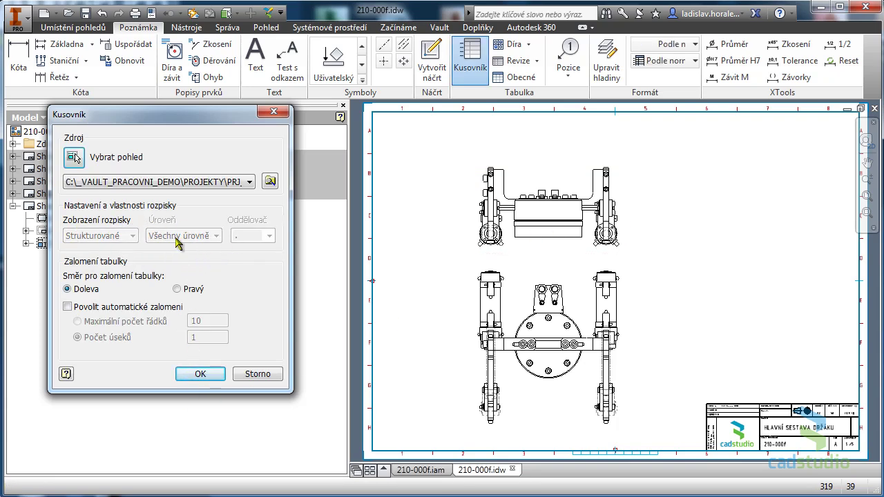
left_click(200, 374)
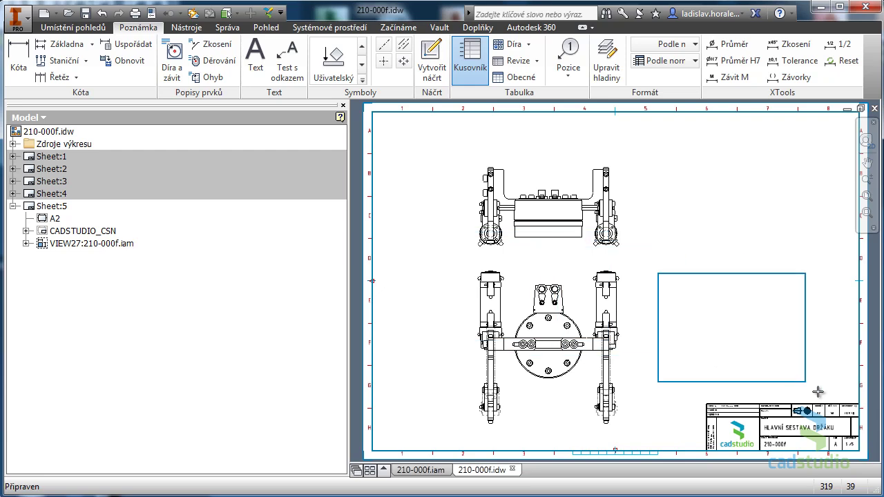
left_click(855, 403)
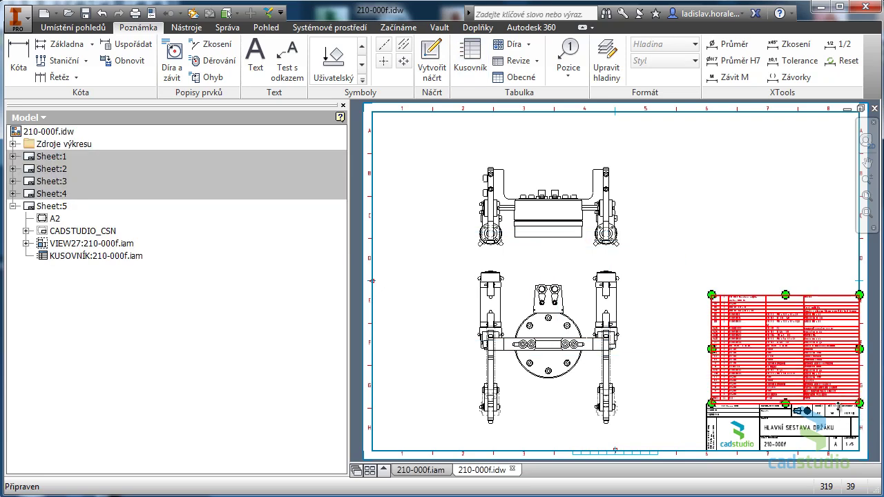
middle_click_drag(813, 384, 719, 328)
scroll(694, 307, "down", 3)
scroll(690, 311, "up", 1)
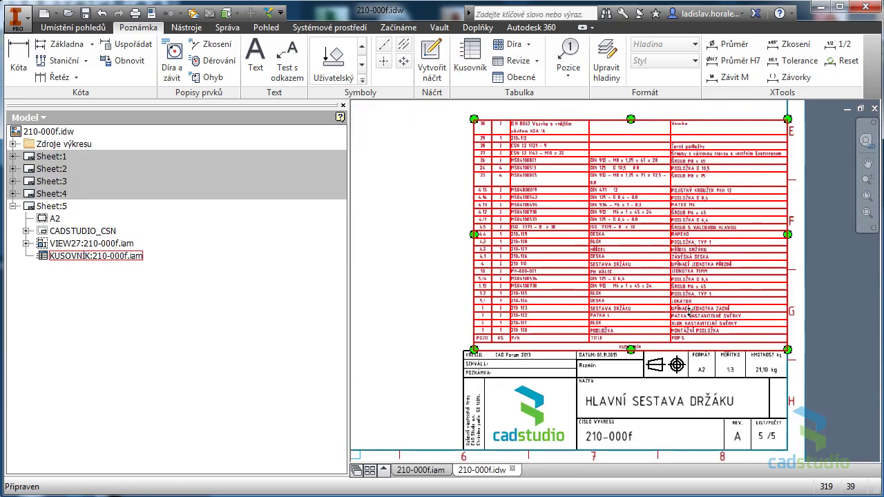
middle_click_drag(687, 286, 680, 317)
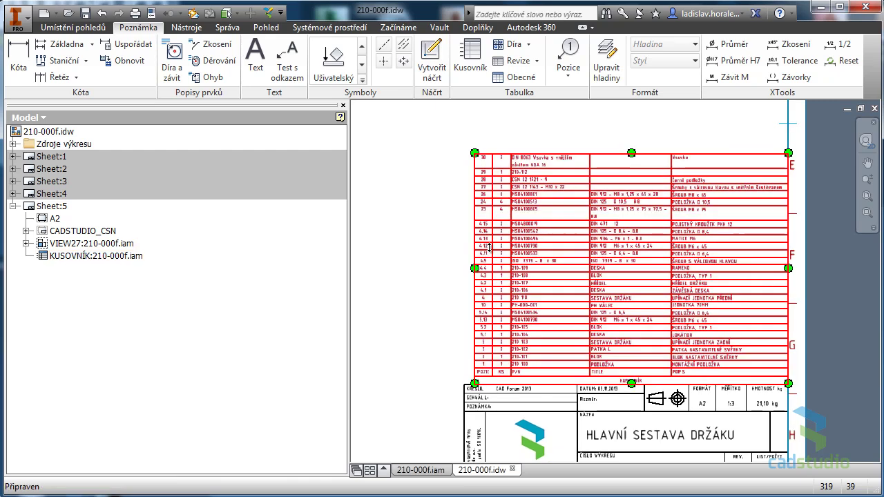
- Collapse the item 4 sub-assembly rows in the new parts list
double_click(470, 220)
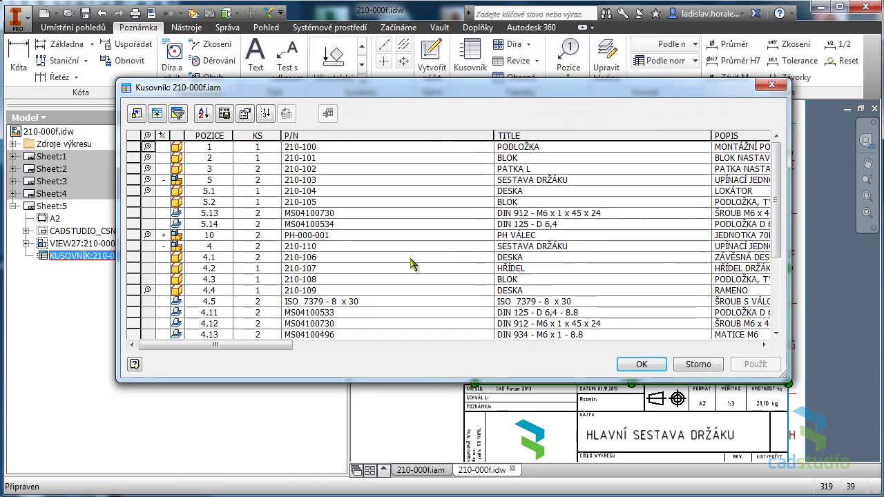
left_click(164, 247)
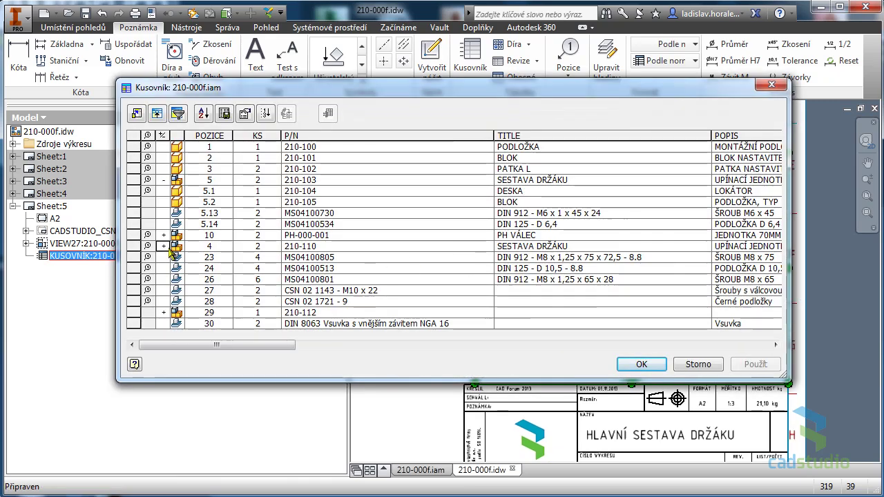
left_click(642, 364)
left_click(442, 285)
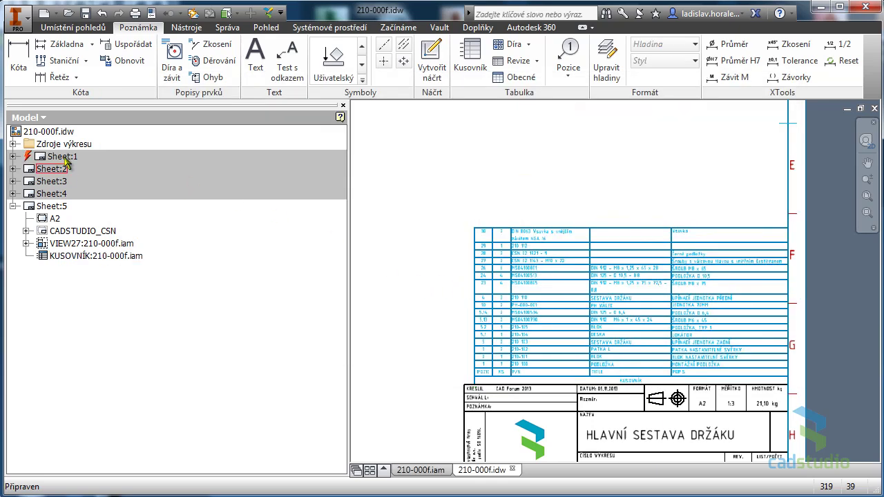
- Expand the item 4 sub-assembly again in the parts list and apply the change
left_click(617, 336)
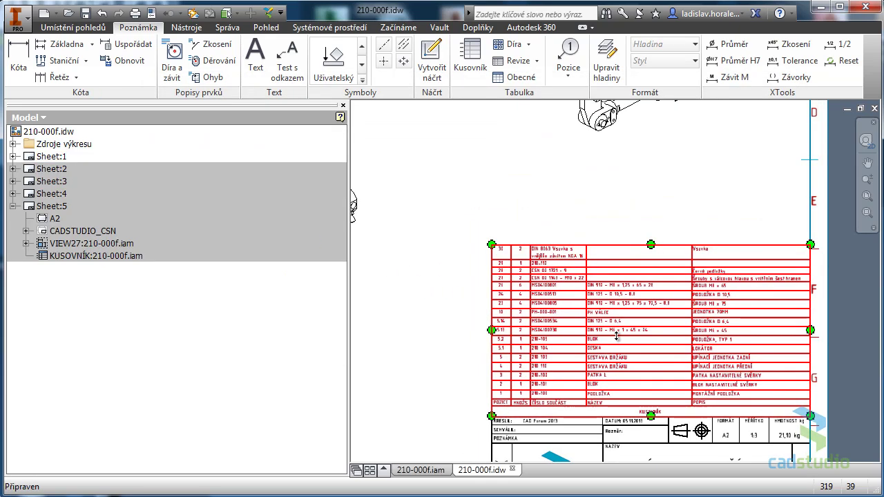
left_click(479, 399)
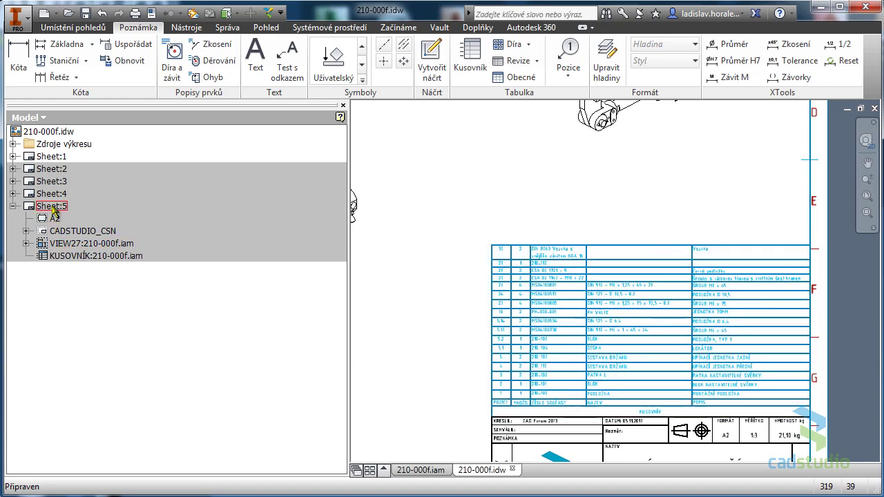
double_click(511, 297)
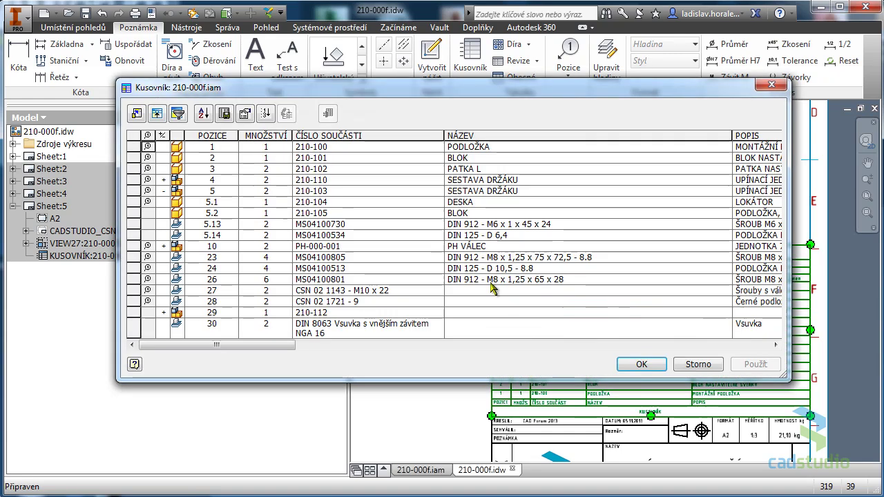
left_click(163, 180)
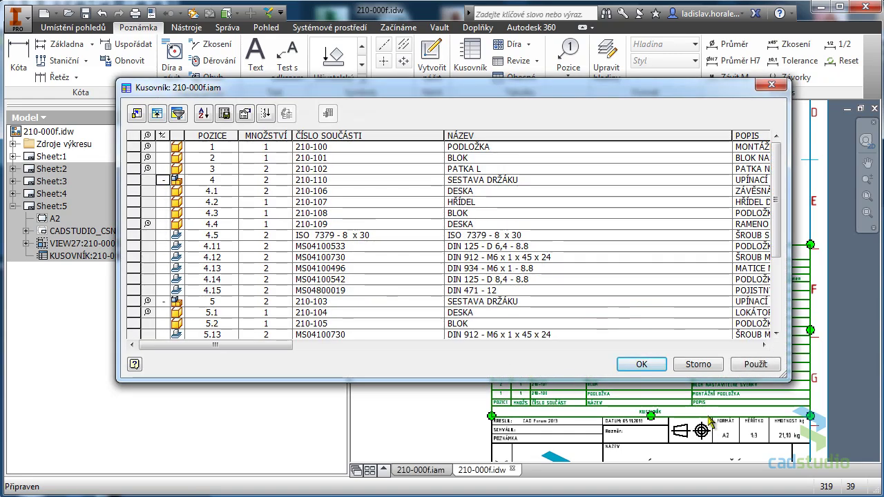
left_click(642, 364)
scroll(444, 337, "up", 3)
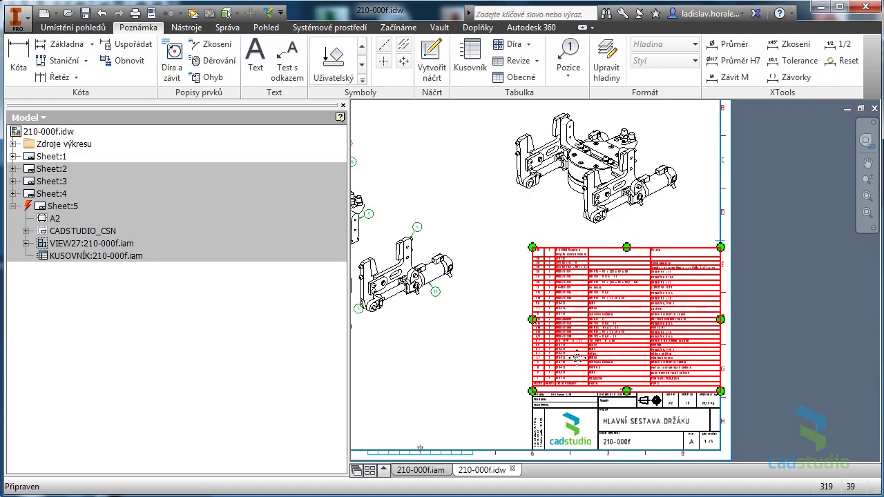
middle_click_drag(574, 349, 686, 340)
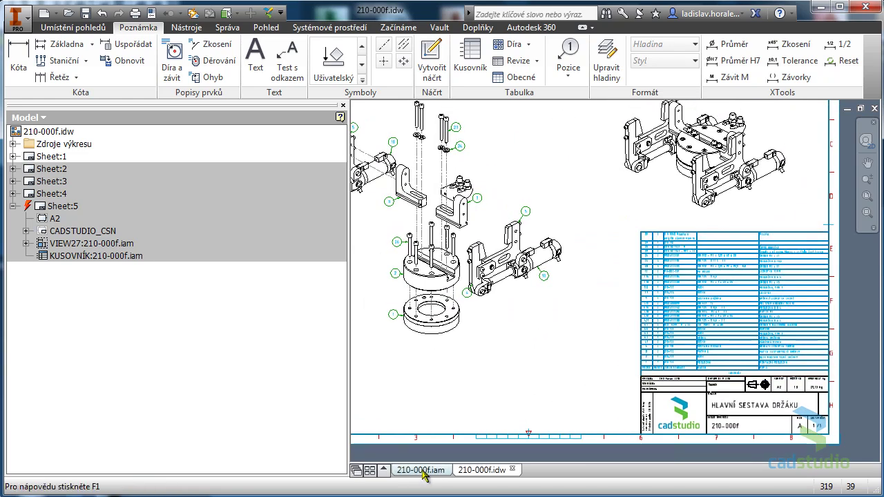
- In the 210-000f assembly, list the Master and Default view representations
left_click(422, 470)
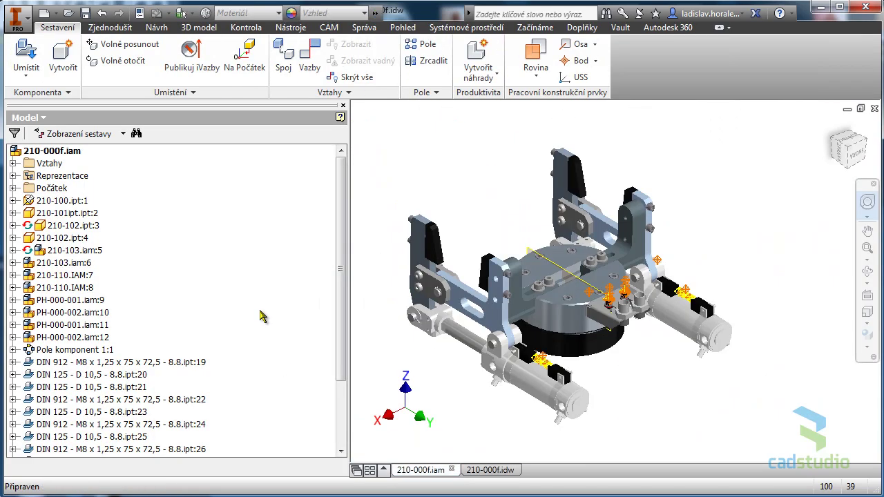
left_click(14, 176)
left_click(26, 188)
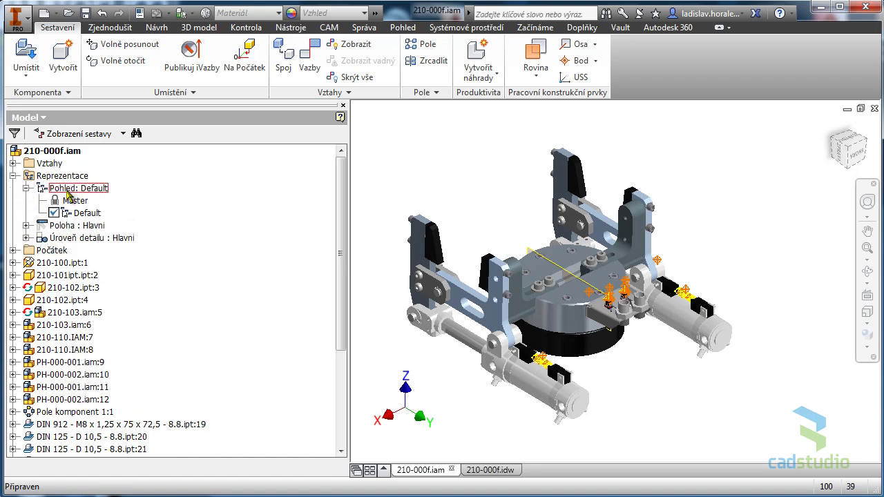
- Create a new view representation from Default and name it Kusovnik-zkraceny
right_click(73, 187)
left_click(104, 211)
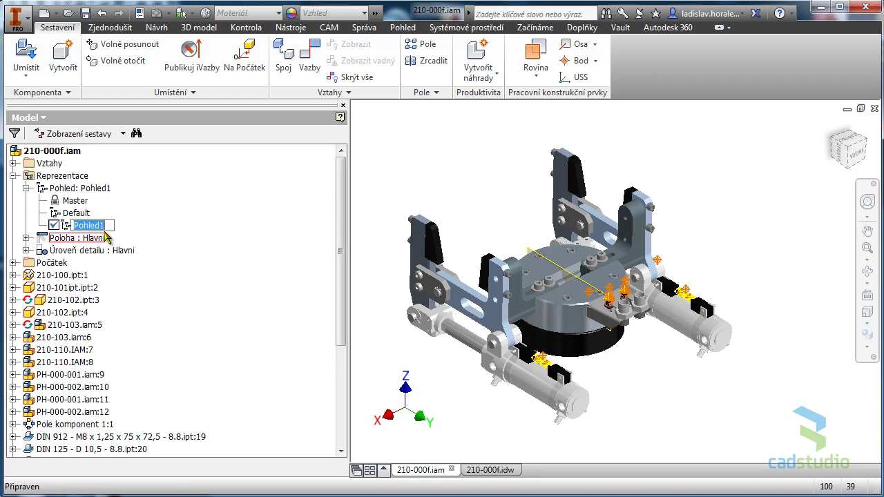
type("X")
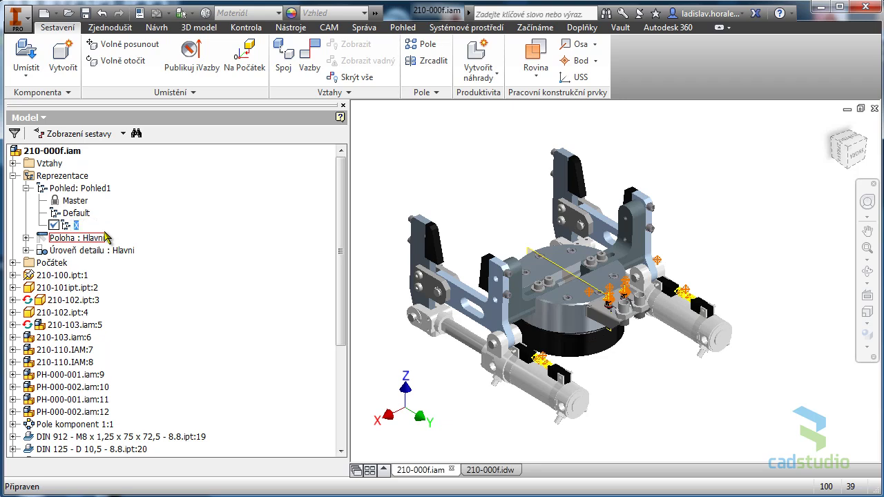
type("k-zkraceny")
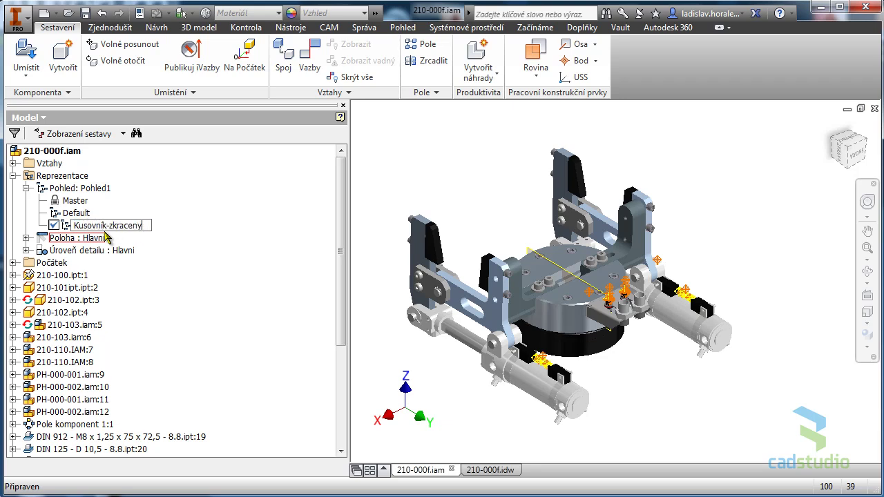
key("Return")
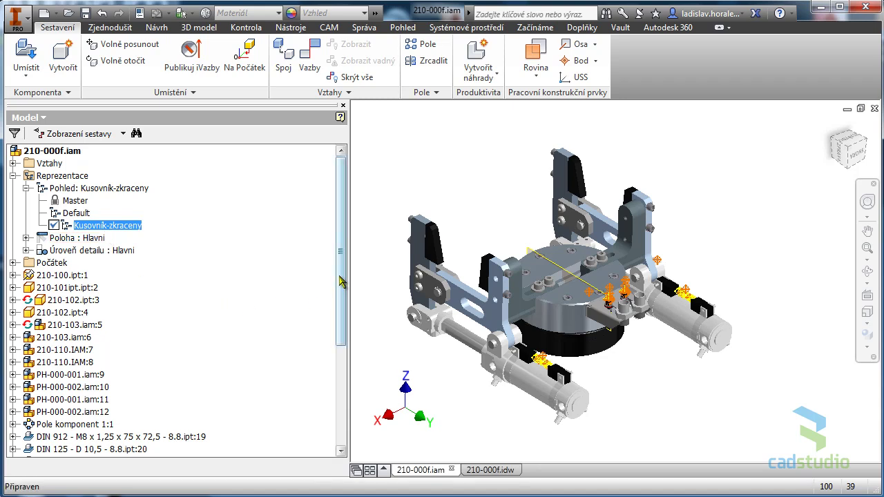
left_click_drag(340, 282, 341, 312)
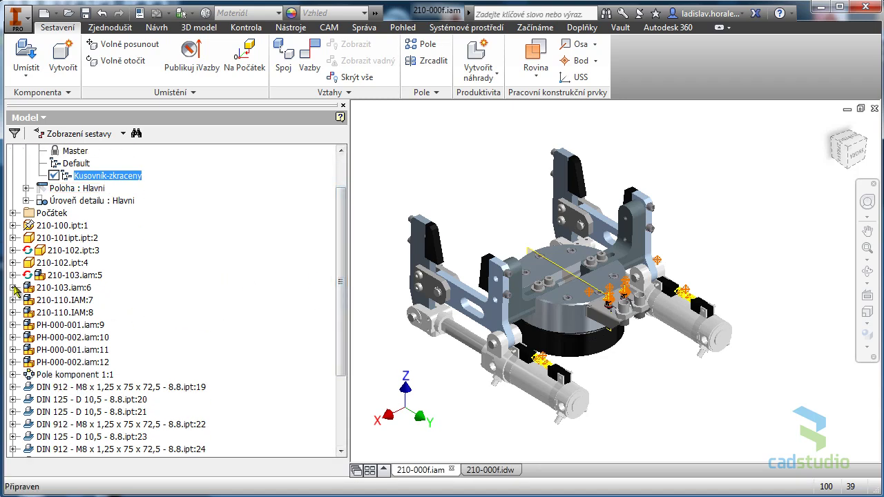
- Hide the component parts of the 210-103.iam:6 and 210-103.iam:5 subassemblies
left_click(14, 288)
left_click(78, 325)
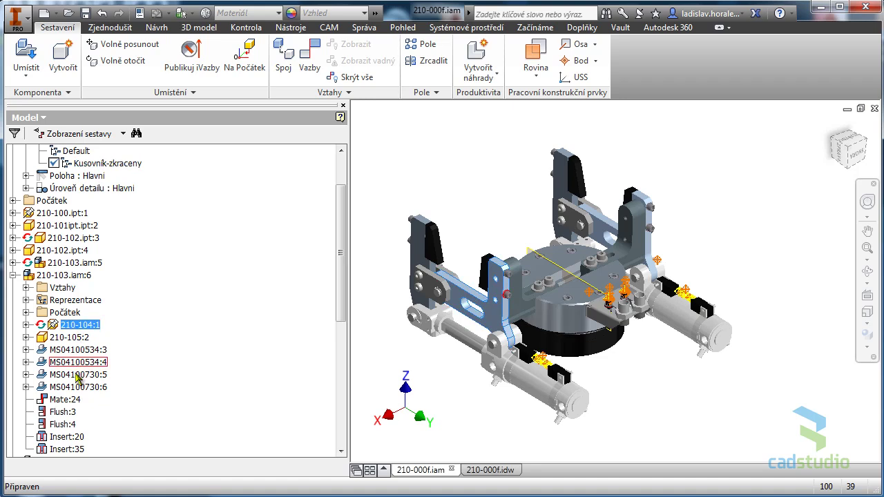
left_click(78, 387, "shift")
right_click(78, 387)
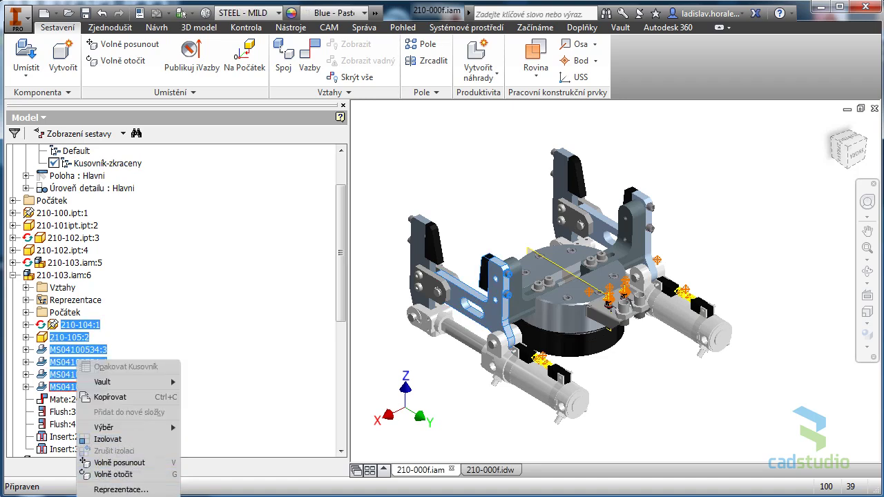
left_click_drag(77, 386, 54, 289)
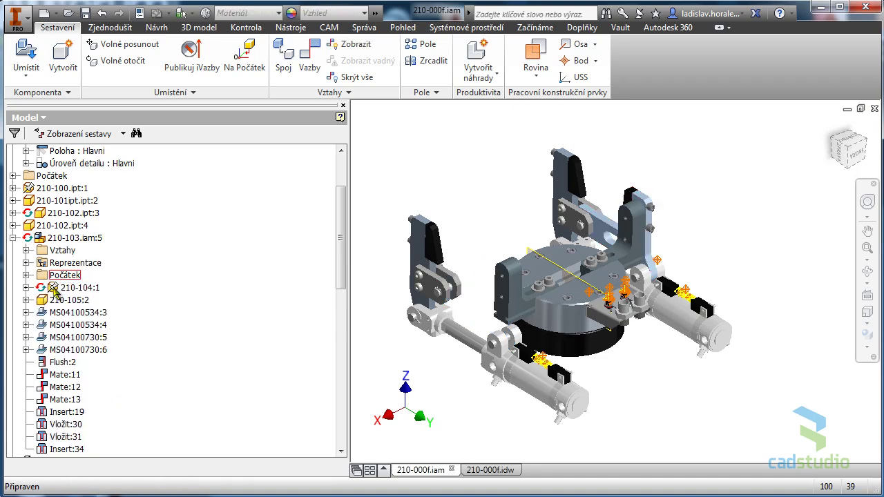
left_click(53, 289)
left_click(63, 349, "shift")
right_click(64, 350)
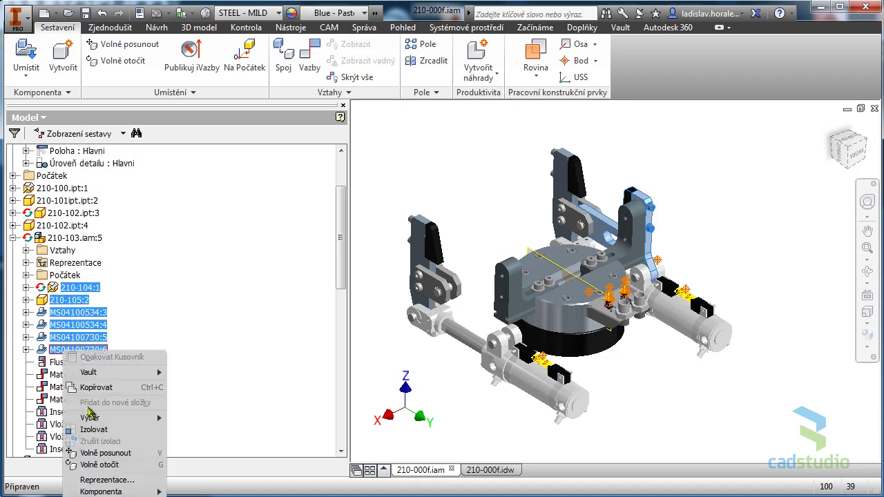
left_click(12, 236)
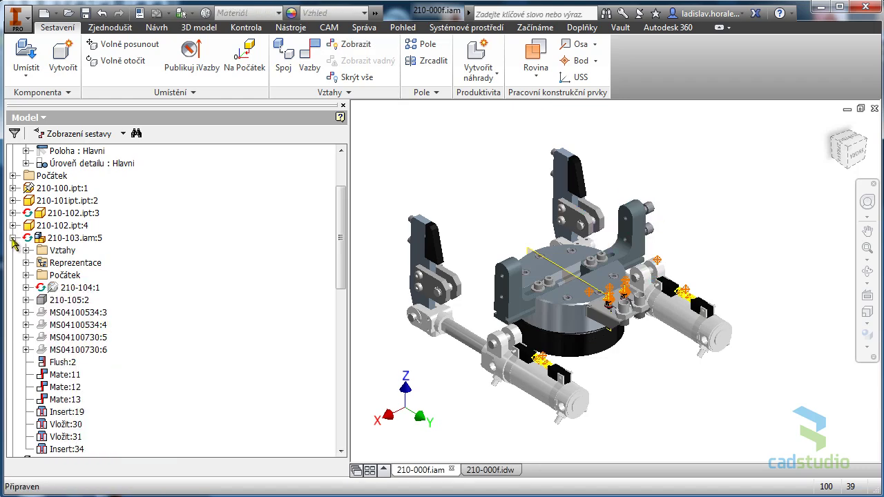
left_click(12, 238)
- Hide the parts of 210-110.IAM:7, from 210-106.ipt:1 to DIN 125 - D 6,4 - 8.8.ipt:17
left_click(14, 263)
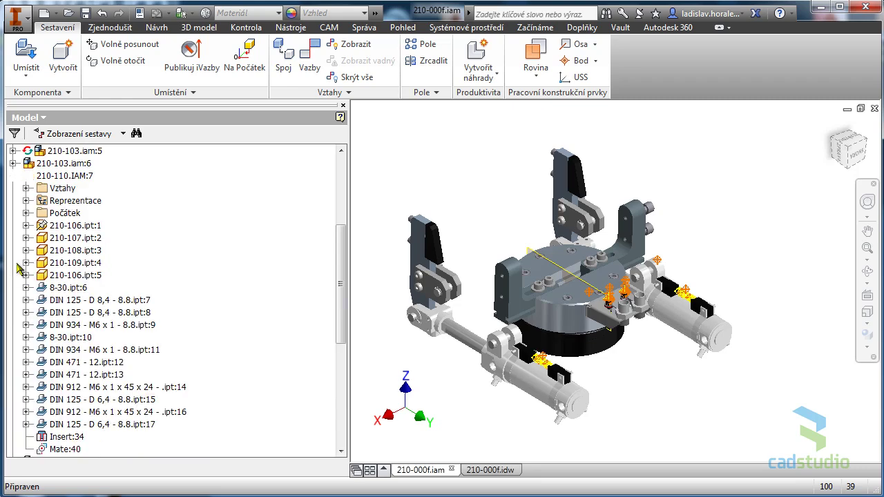
left_click(72, 226)
left_click(92, 425, "shift")
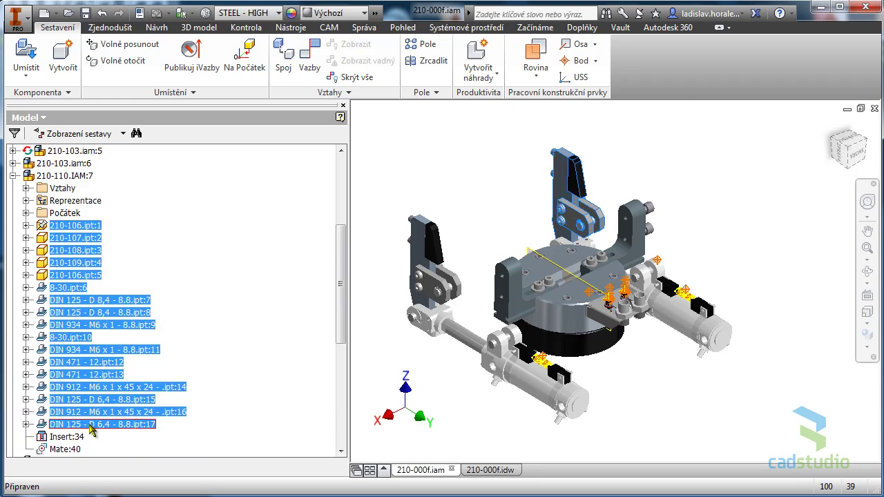
right_click(92, 430)
left_click(131, 493)
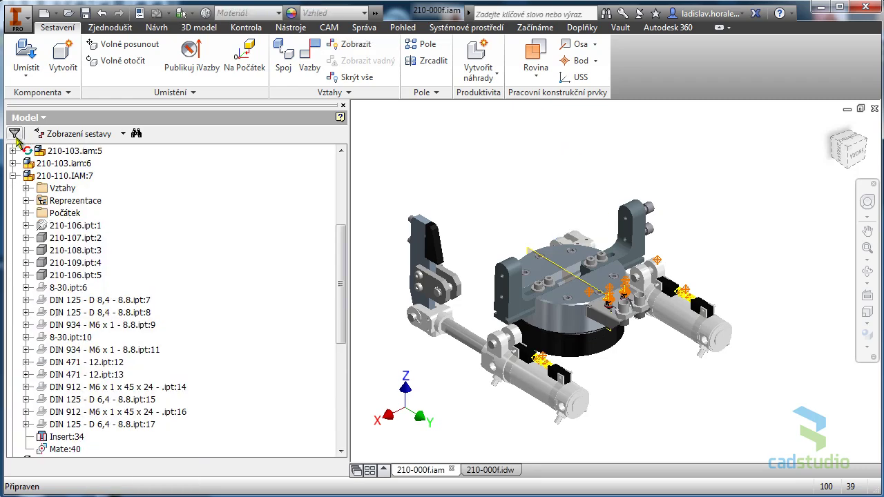
left_click(13, 176)
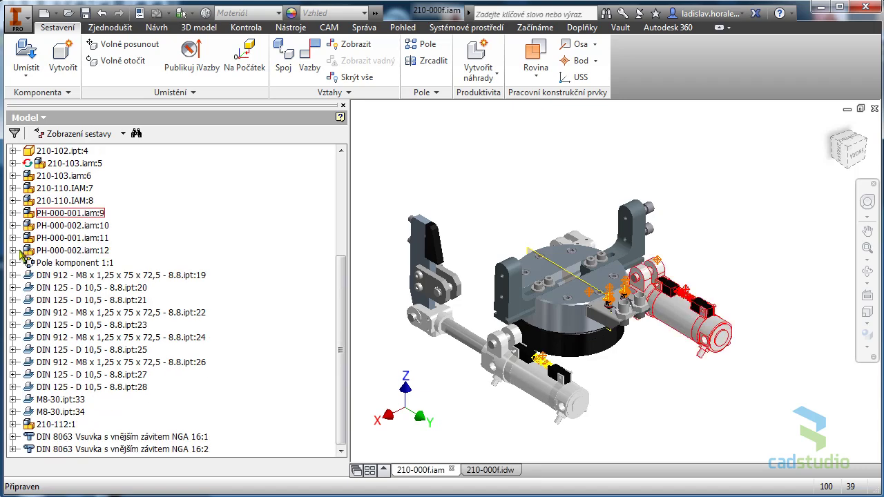
- Hide the parts of 210-110.IAM:8, then reactivate the Default view representation
left_click(13, 200)
left_click(73, 225)
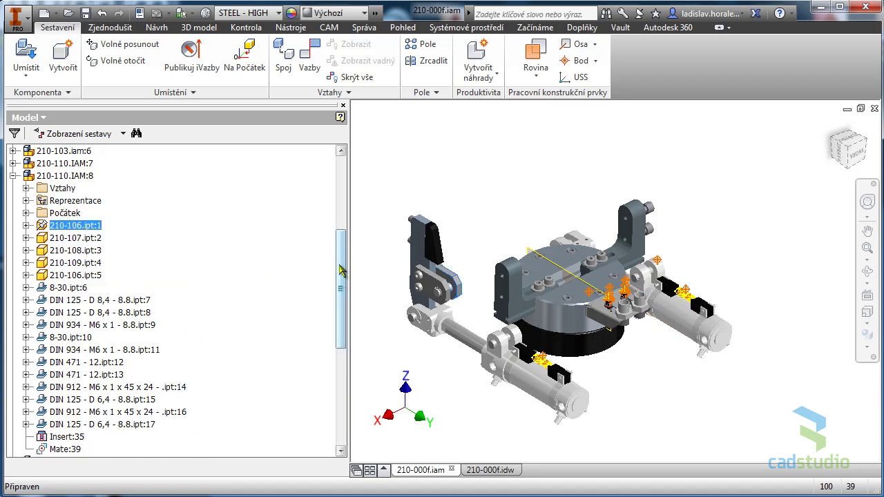
left_click_drag(340, 271, 342, 324)
left_click(112, 288, "shift")
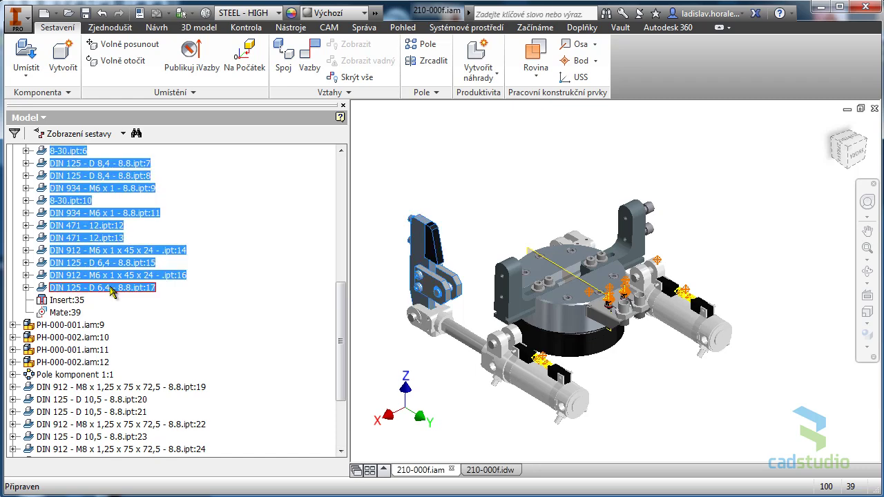
right_click(100, 161)
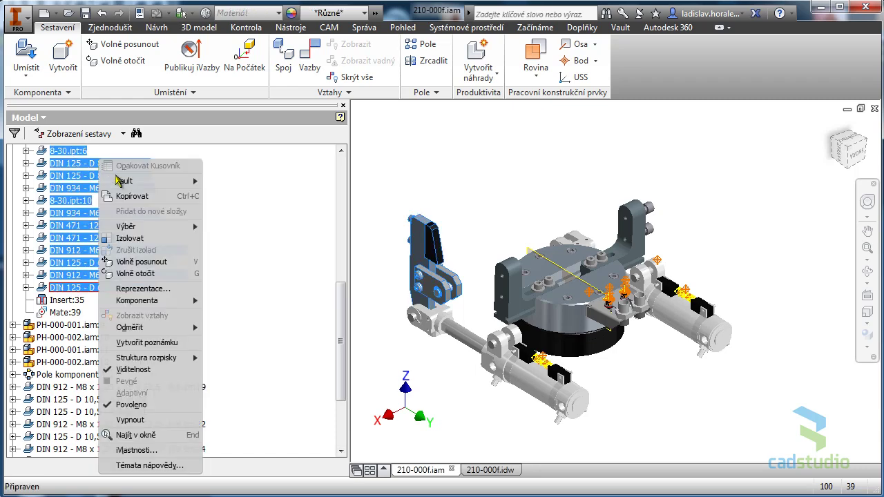
left_click(129, 370)
left_click_drag(341, 373, 353, 214)
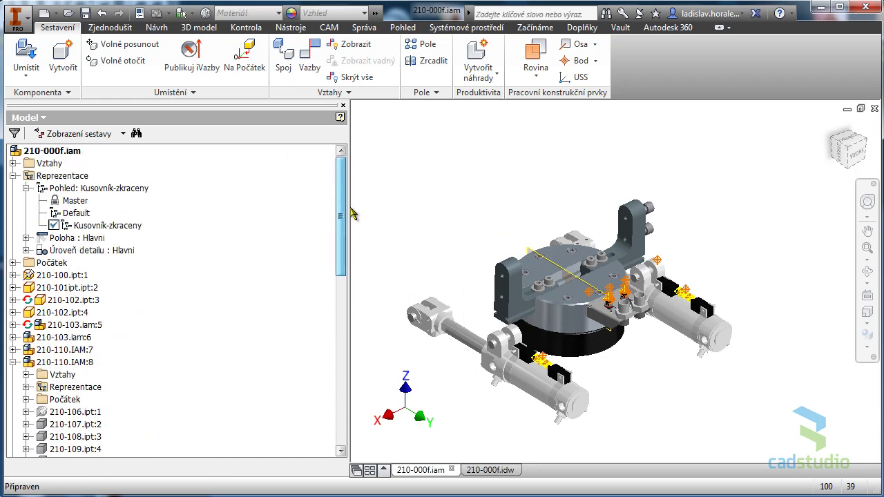
left_click(13, 362)
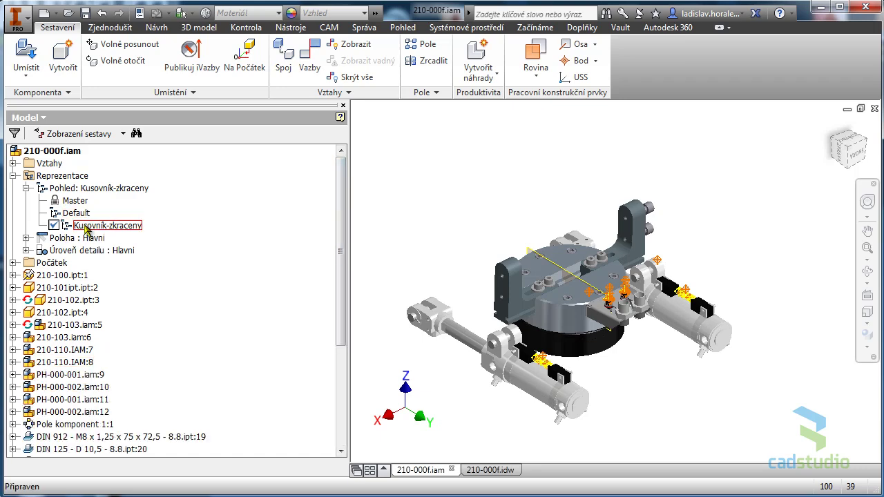
double_click(83, 214)
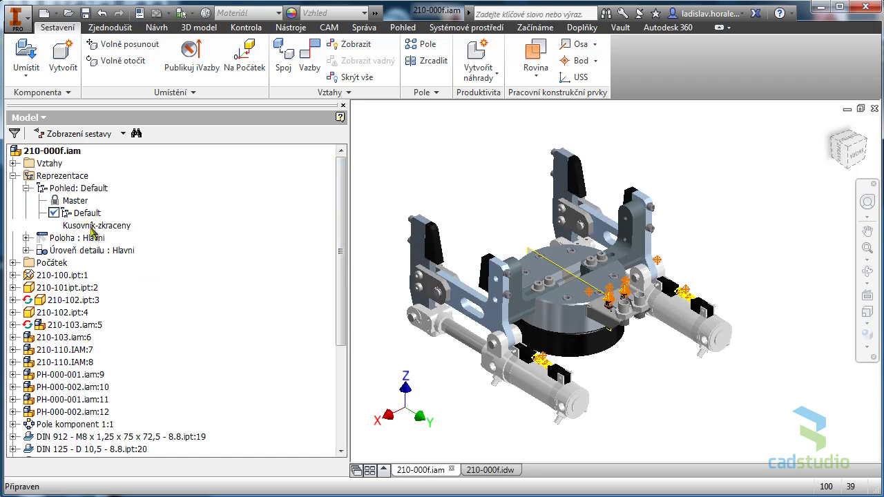
left_click(489, 469)
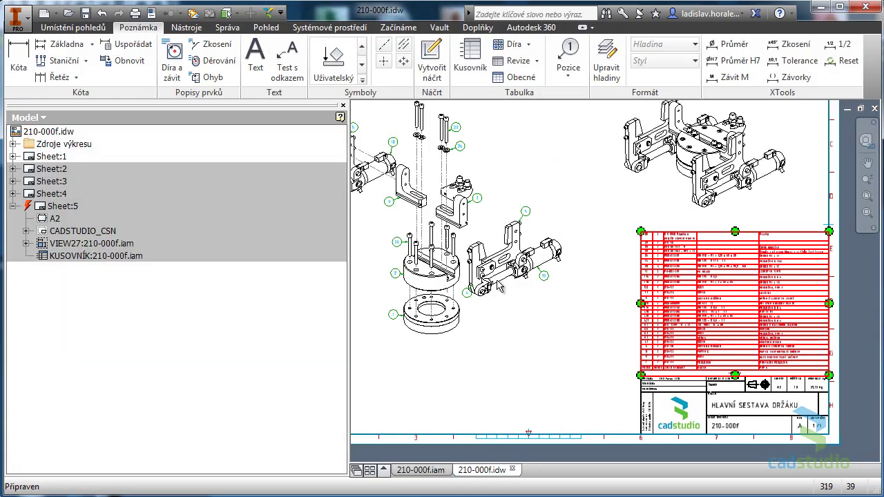
- On Sheet:5, add a view representation filter Kusovnik-zkraceny to the parts list and confirm
double_click(55, 206)
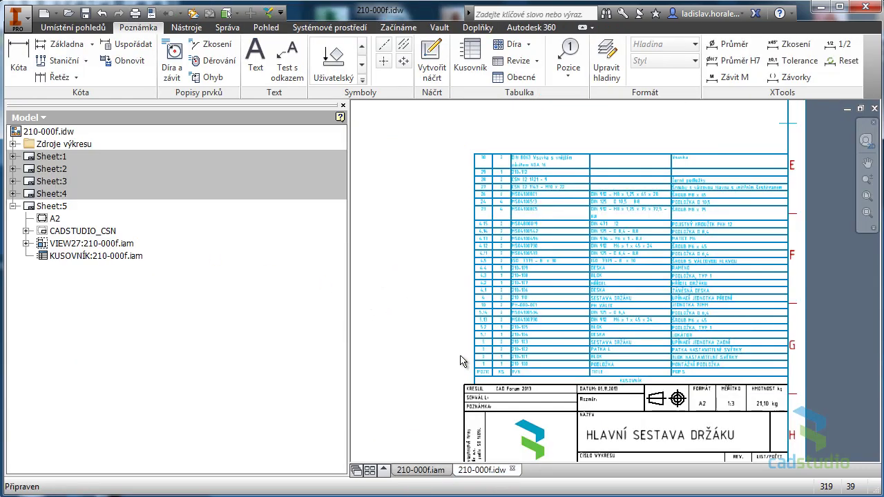
double_click(555, 285)
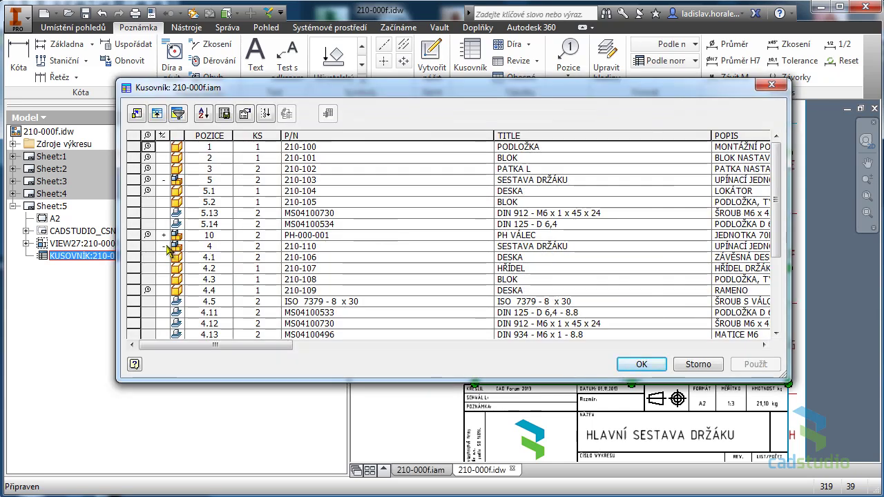
left_click(178, 113)
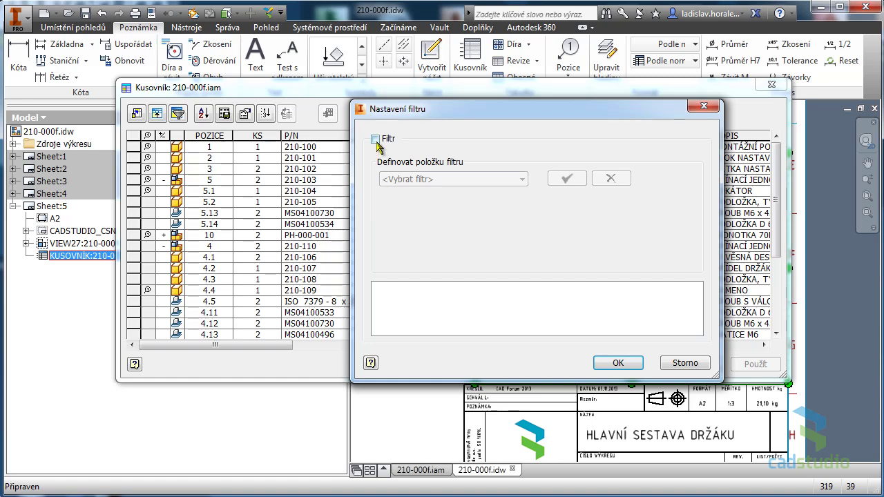
left_click(375, 138)
left_click(413, 181)
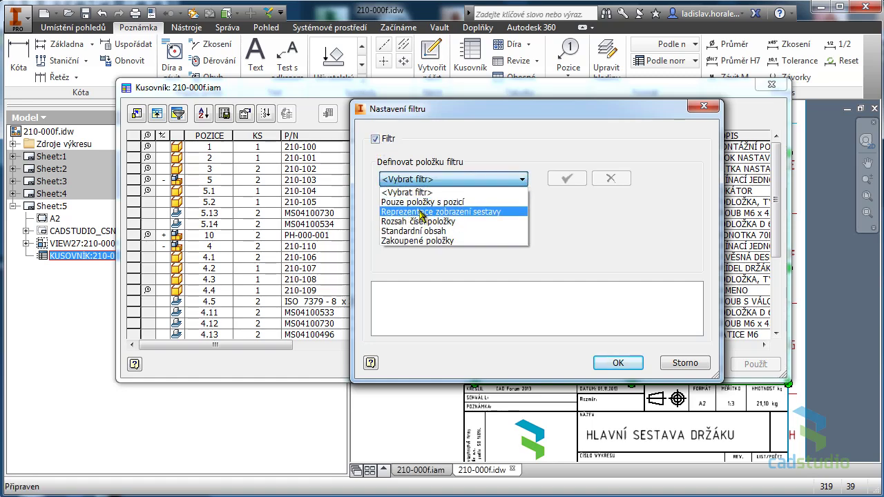
left_click(465, 211)
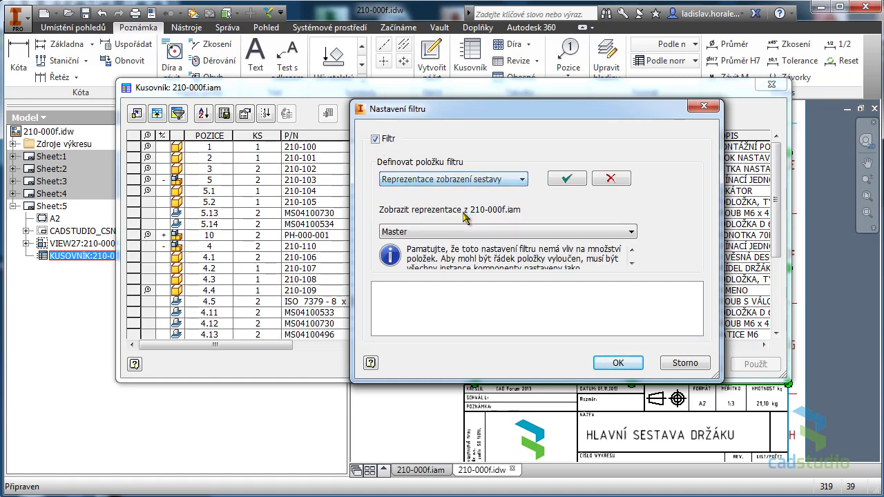
left_click(487, 232)
left_click(434, 265)
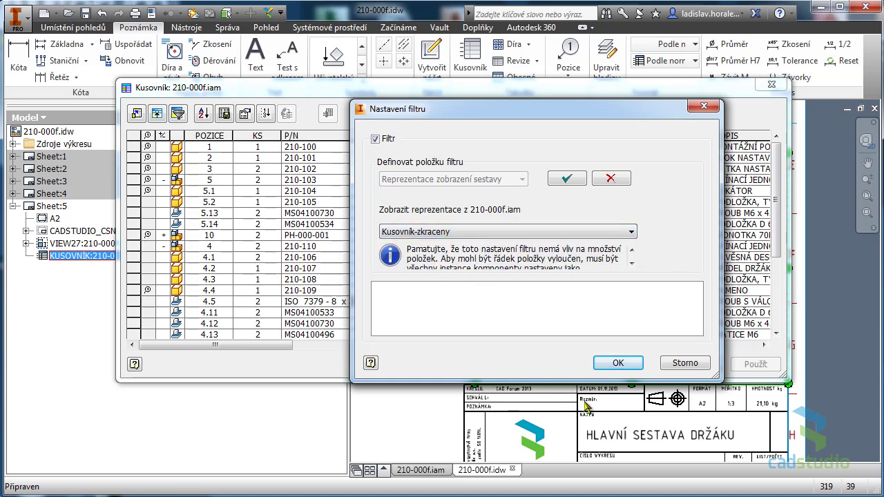
left_click(577, 178)
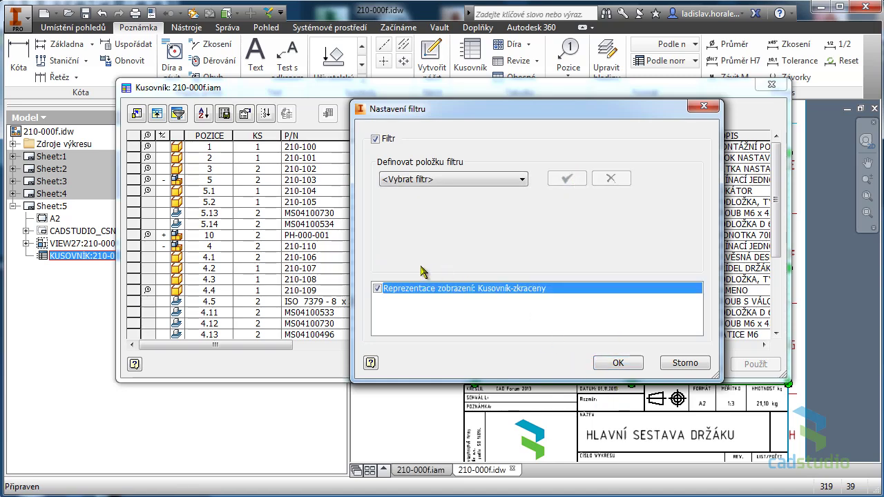
left_click(614, 364)
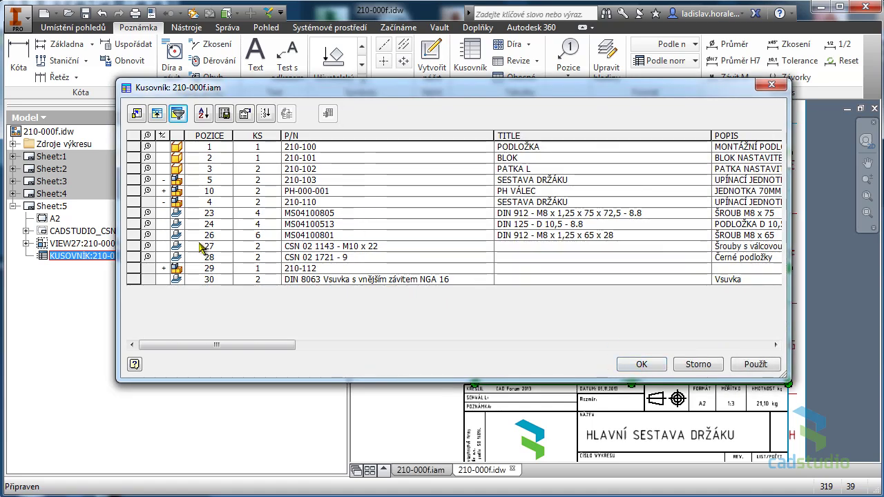
left_click(642, 365)
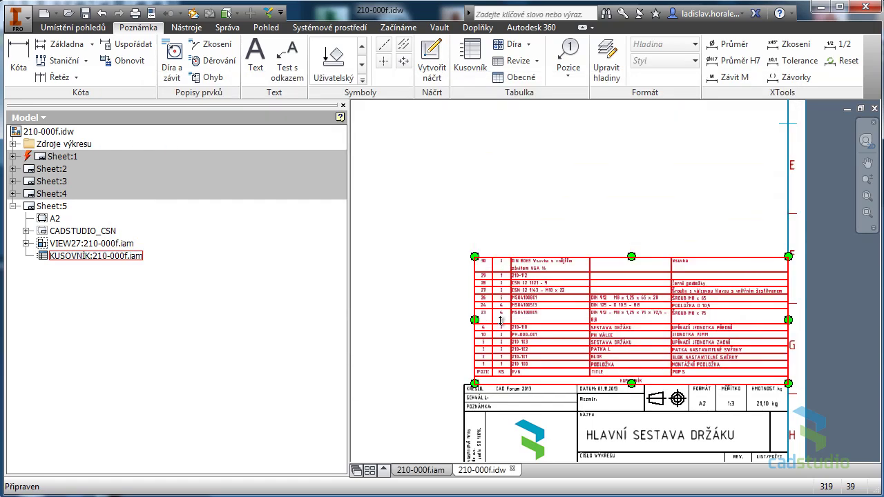
- Compare Sheet:1's full parts list with Sheet:5's shortened one, then go back to 210-000f.iam
key("Escape")
double_click(61, 159)
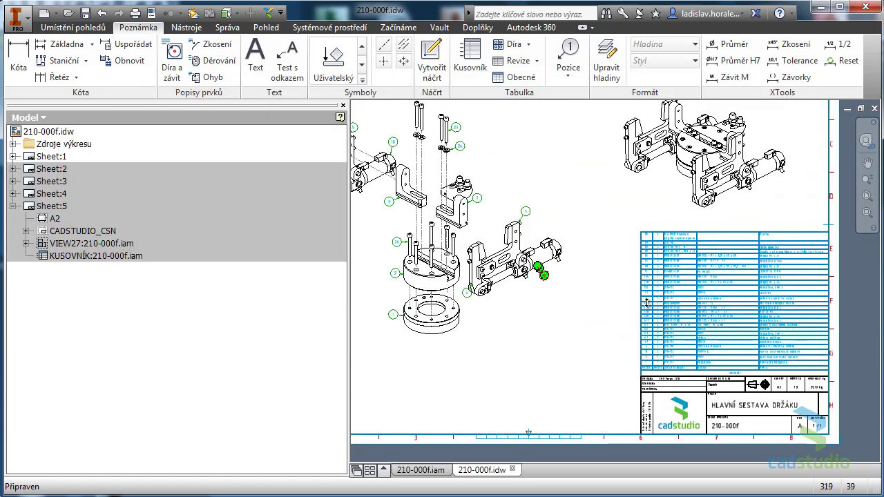
scroll(667, 316, "up", 5)
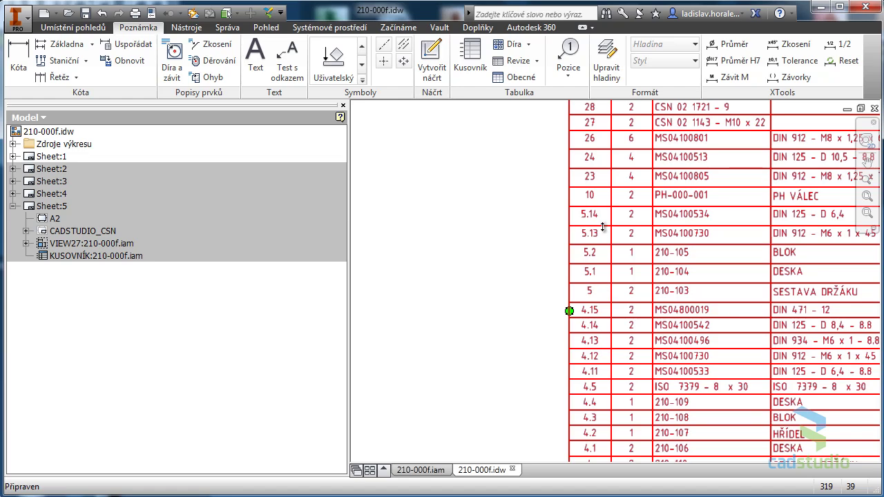
scroll(667, 316, "down", 5)
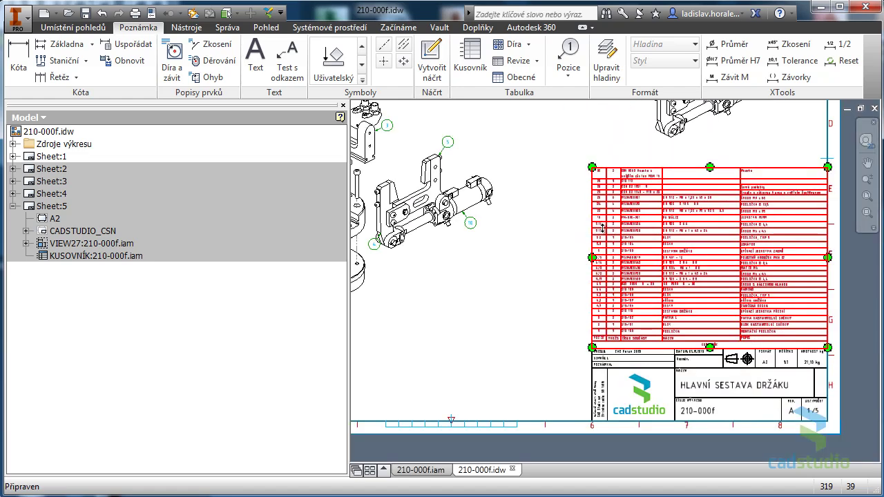
double_click(52, 206)
scroll(438, 307, "down", 5)
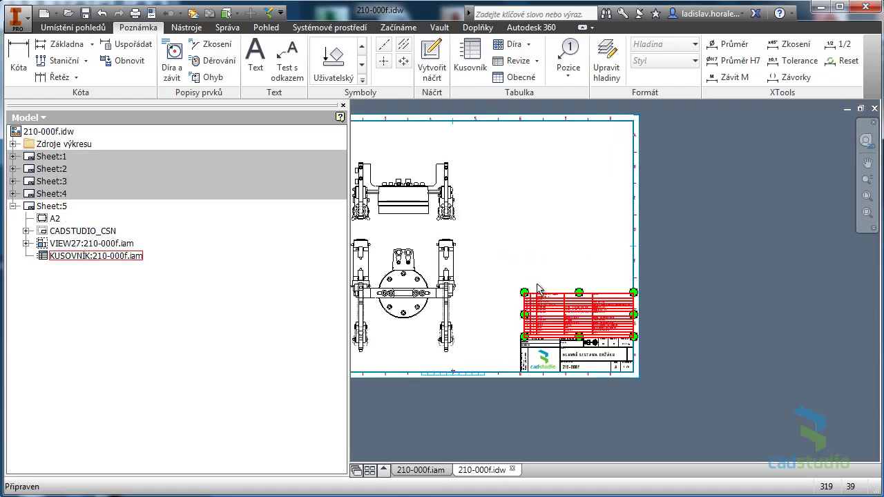
key("F2")
left_click_drag(621, 291, 682, 298)
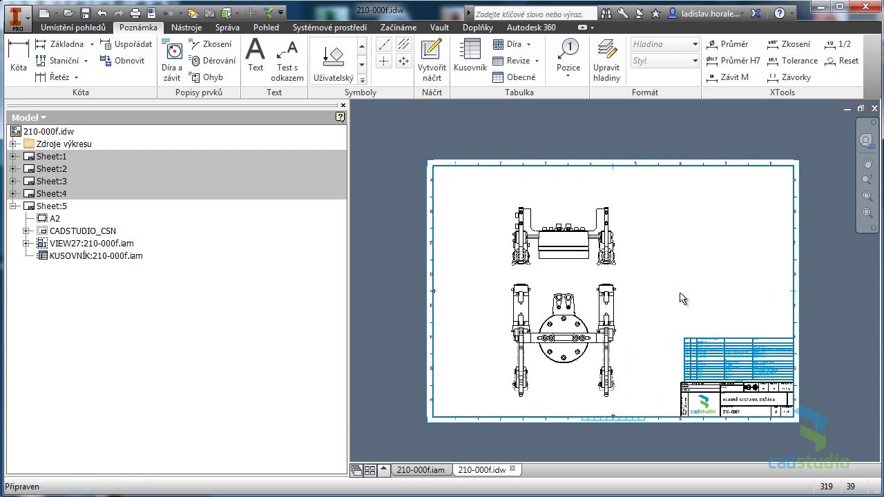
left_click(420, 470)
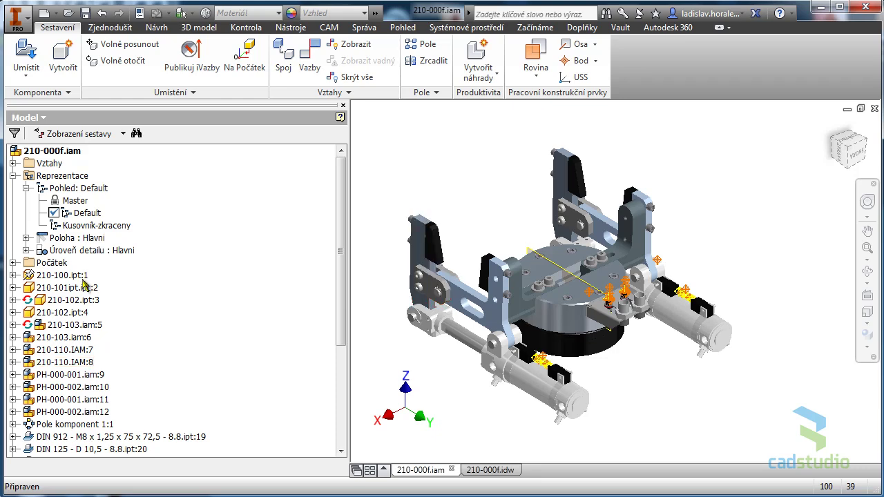
- Activate Kusovník-zkraceny, make 210-106.ipt:1 visible, and check it appears in the drawing's parts list
double_click(78, 225)
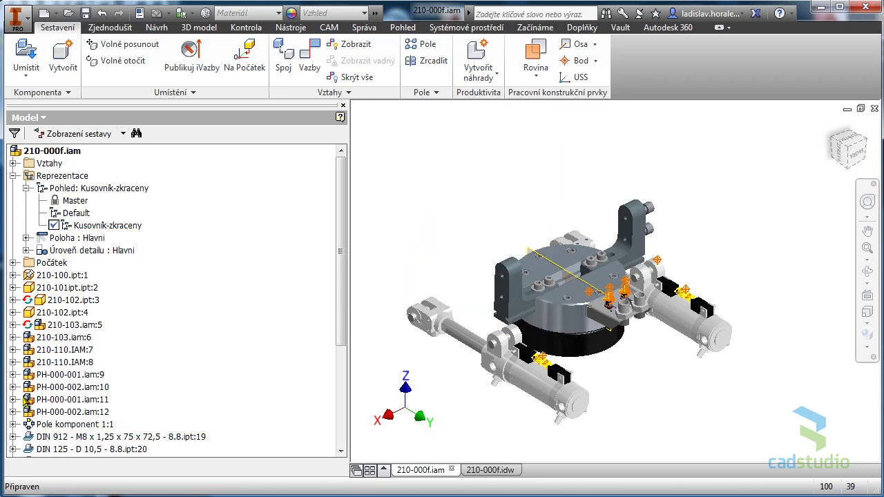
left_click(13, 362)
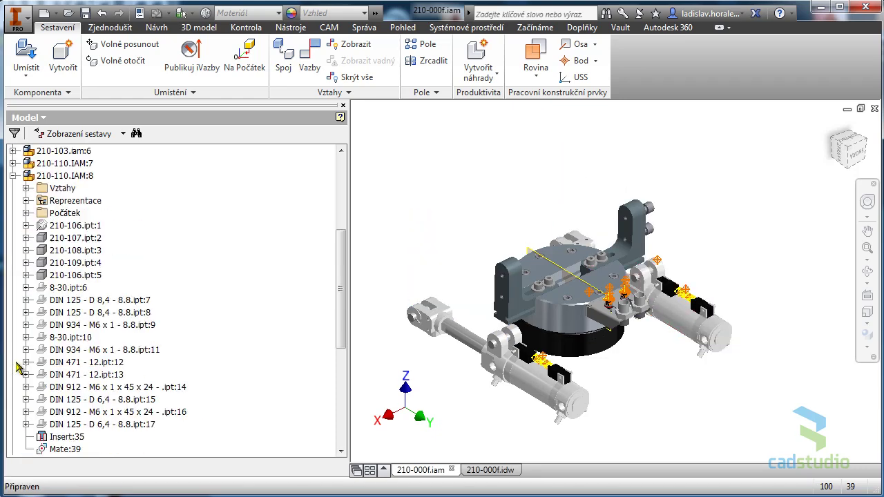
left_click(76, 225)
right_click(77, 225)
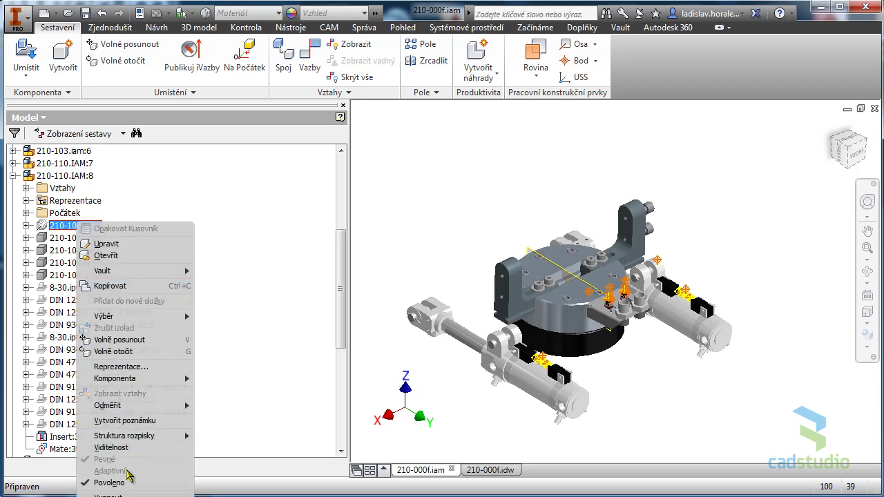
left_click(125, 448)
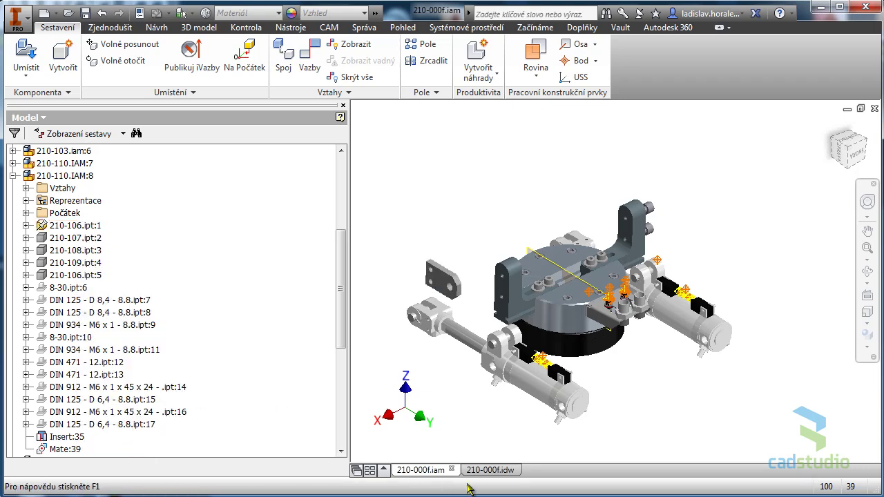
left_click(490, 470)
scroll(731, 369, "up", 3)
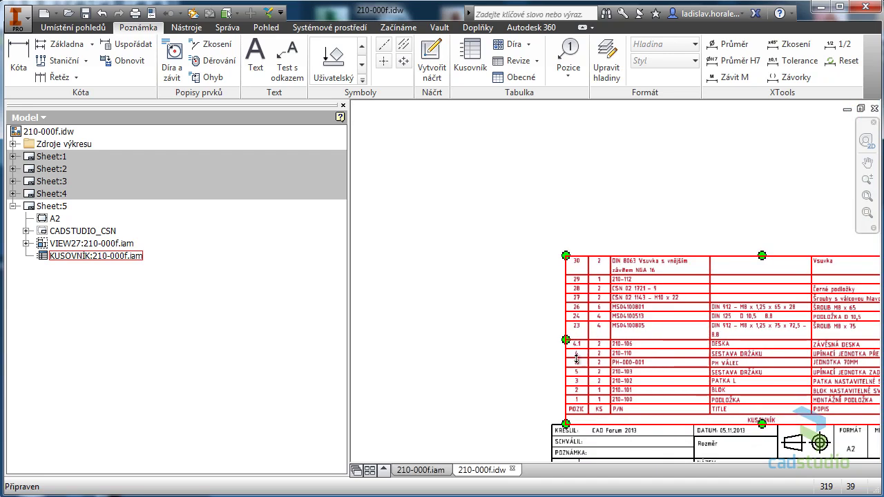
- Hide 210-106.ipt:1 again and collapse the 210-110.IAM:8 subassembly
left_click(421, 470)
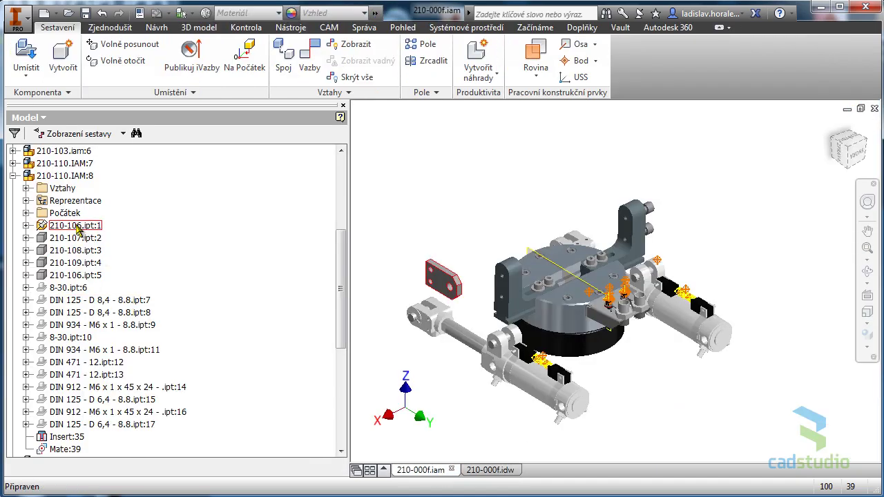
right_click(78, 230)
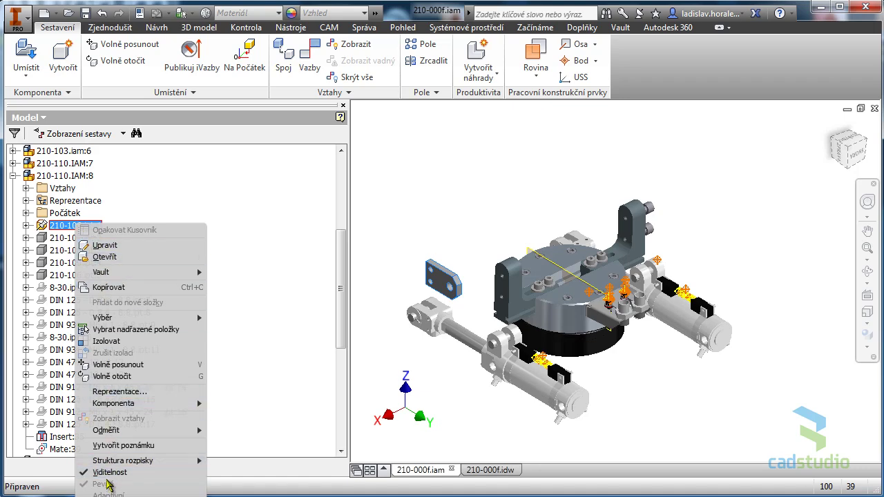
left_click(111, 472)
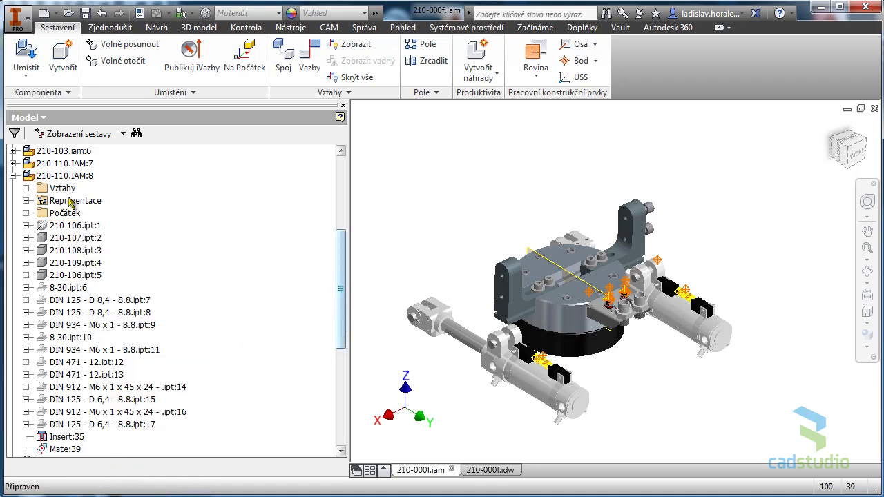
left_click(13, 176)
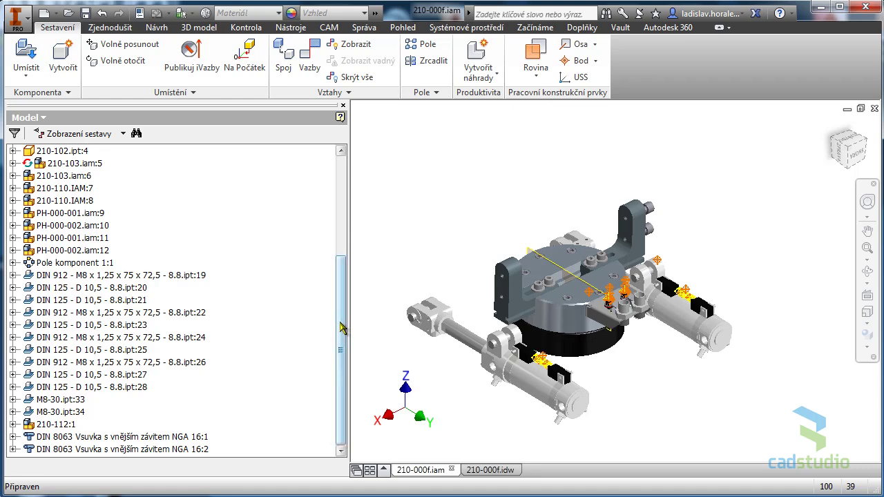
left_click_drag(342, 318, 331, 218)
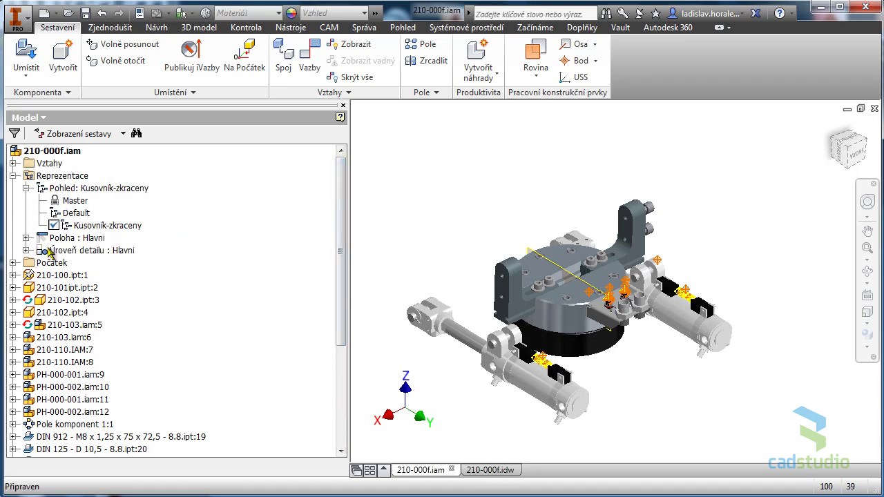
- Reactivate Default and lock Kusovník-zkraceny, confirming with Ano
double_click(76, 213)
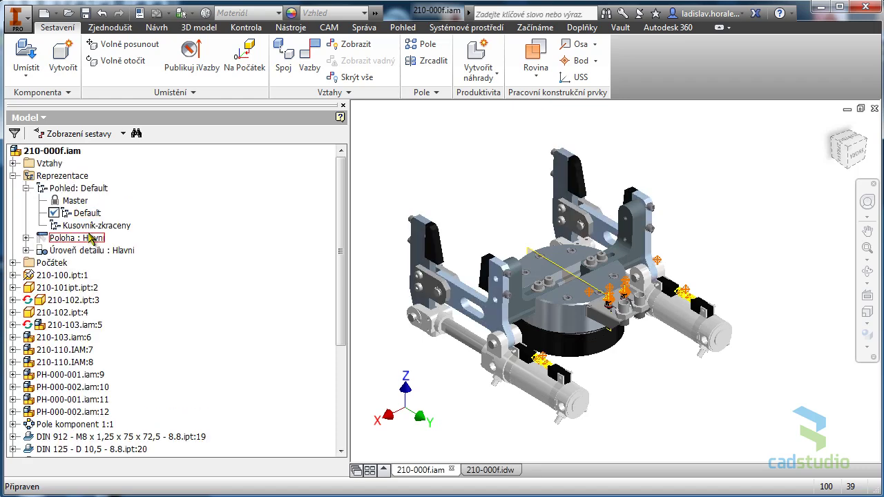
right_click(86, 228)
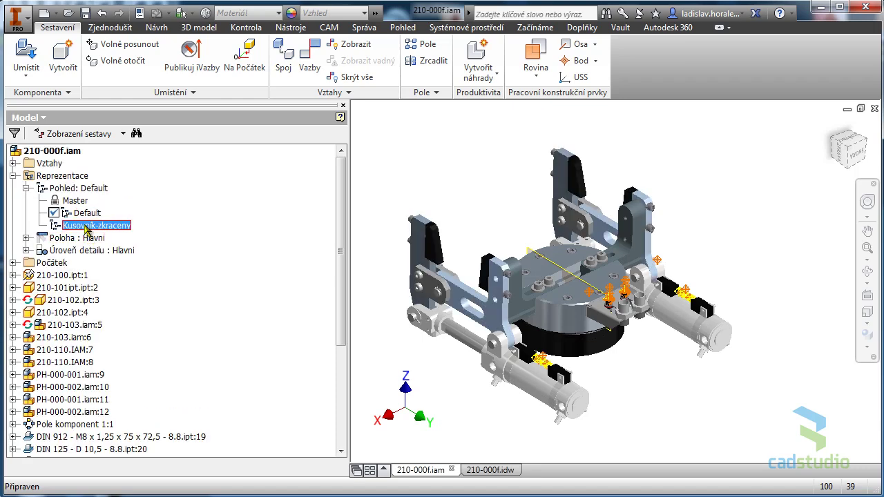
left_click(140, 312)
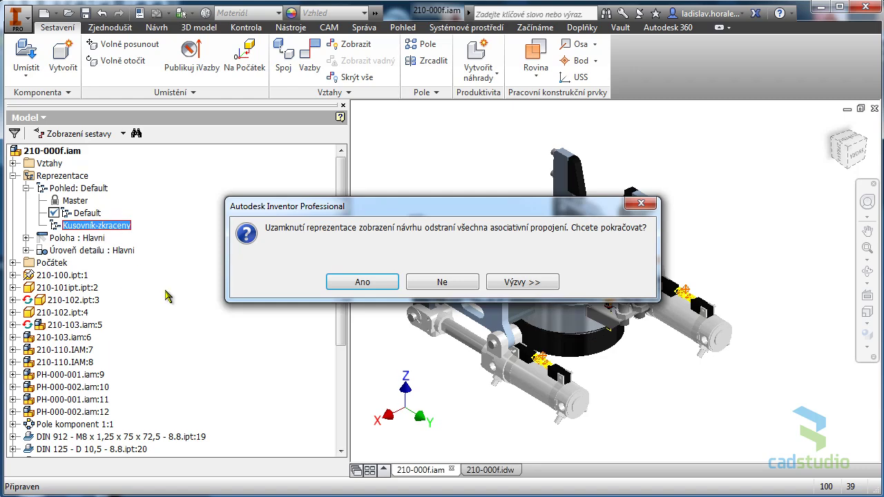
left_click(352, 279)
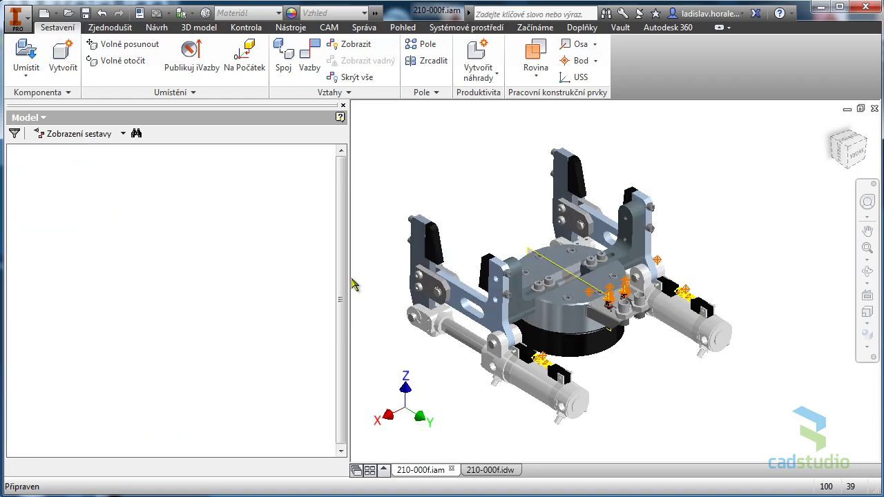
left_click(208, 236)
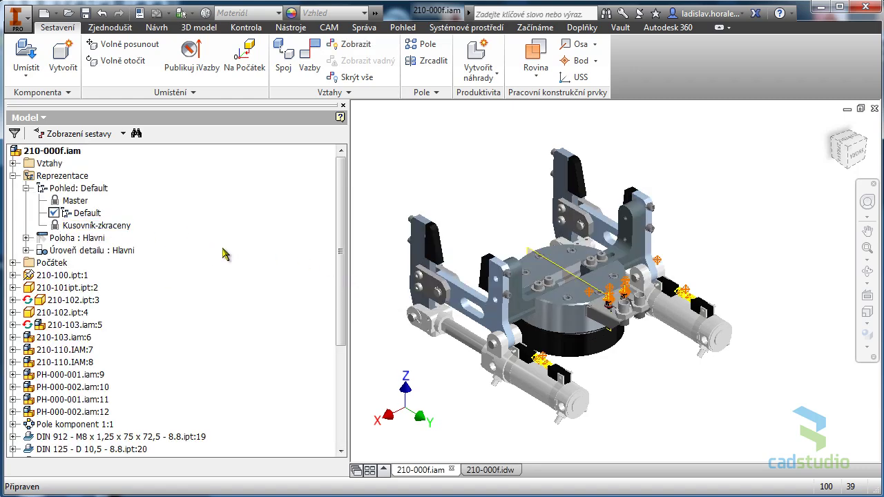
- Check the shortened KUSOVNÍK list in 210-000f.idw, then return to 210-000f.iam
left_click(501, 470)
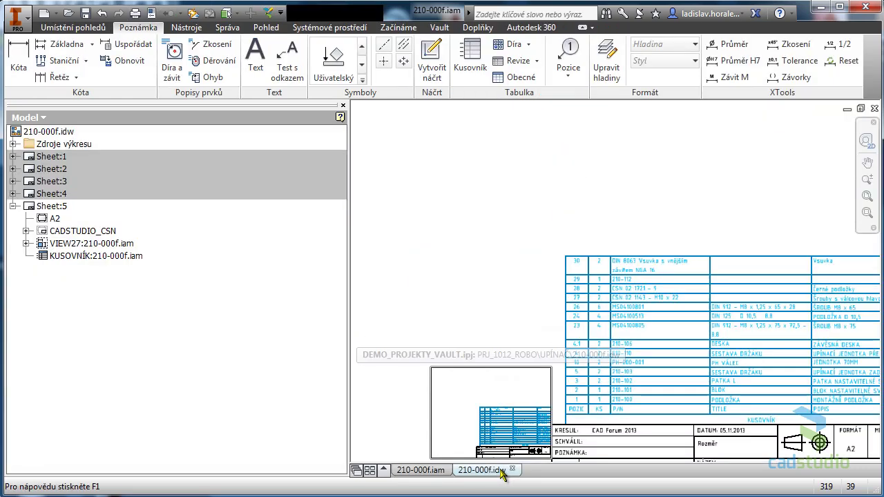
left_click(423, 470)
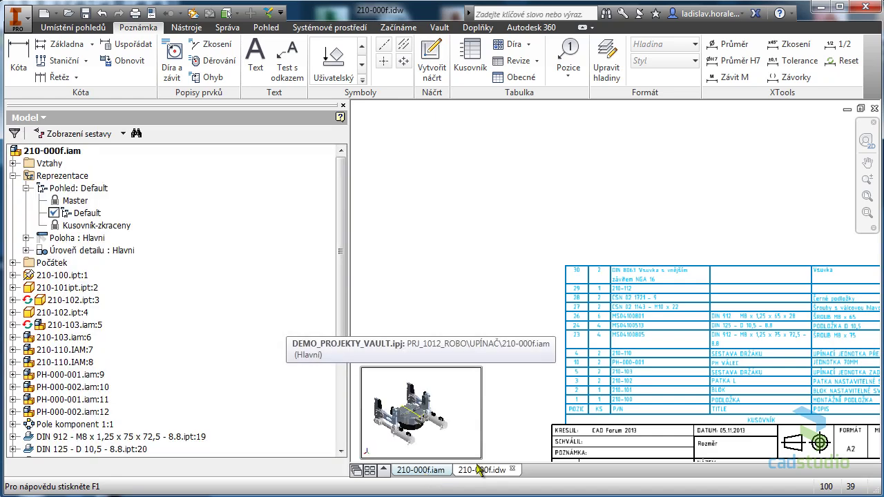